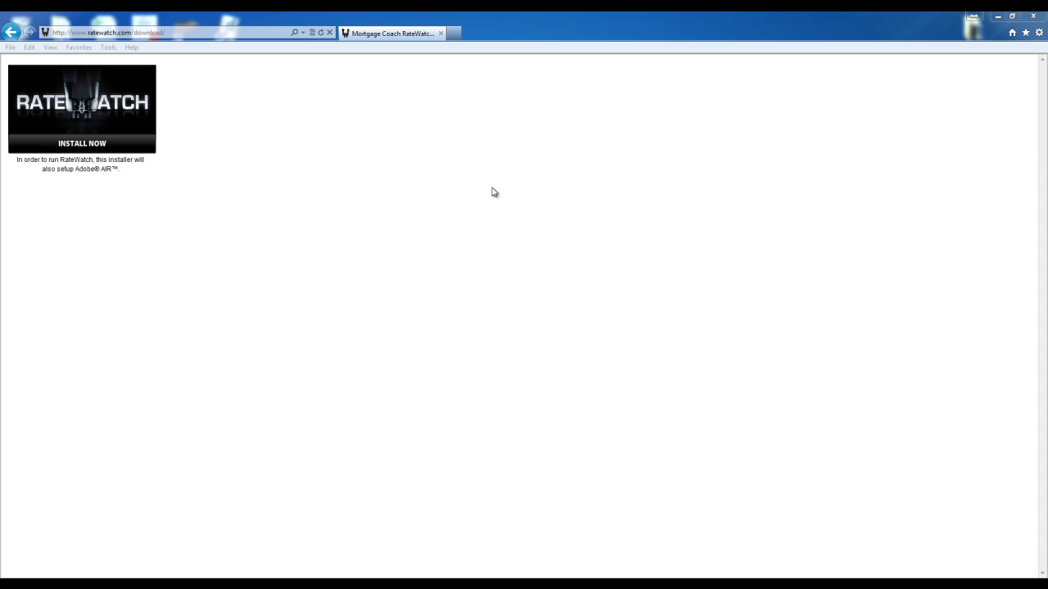
{"action": "left_click", "coordinate": [180, 33]}
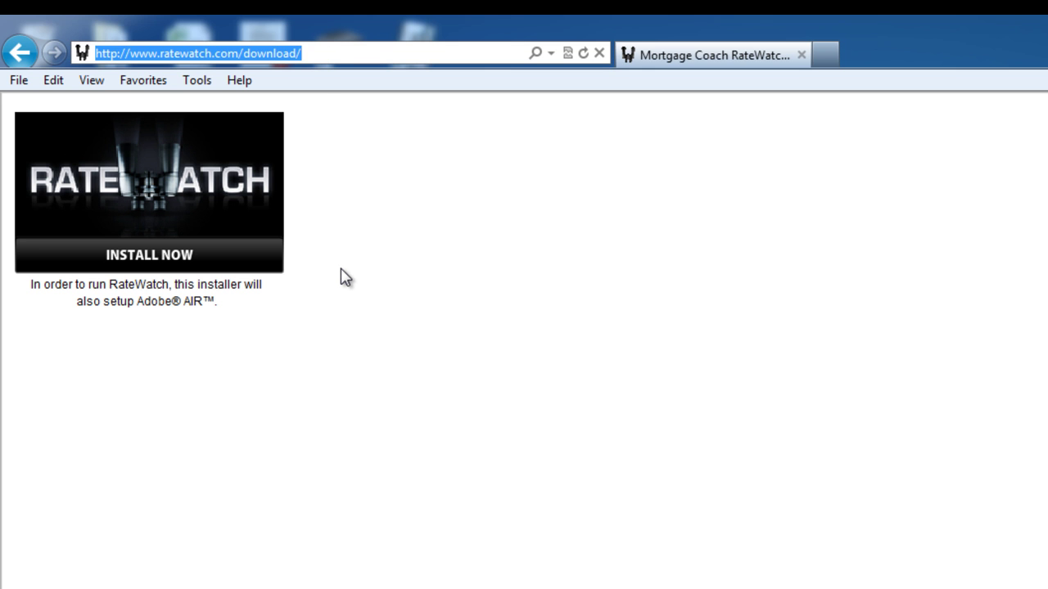
Confirm the RateWatch install, keep the default preferences, and accept the Adobe AIR licence.
{"action": "left_click", "coordinate": [163, 260]}
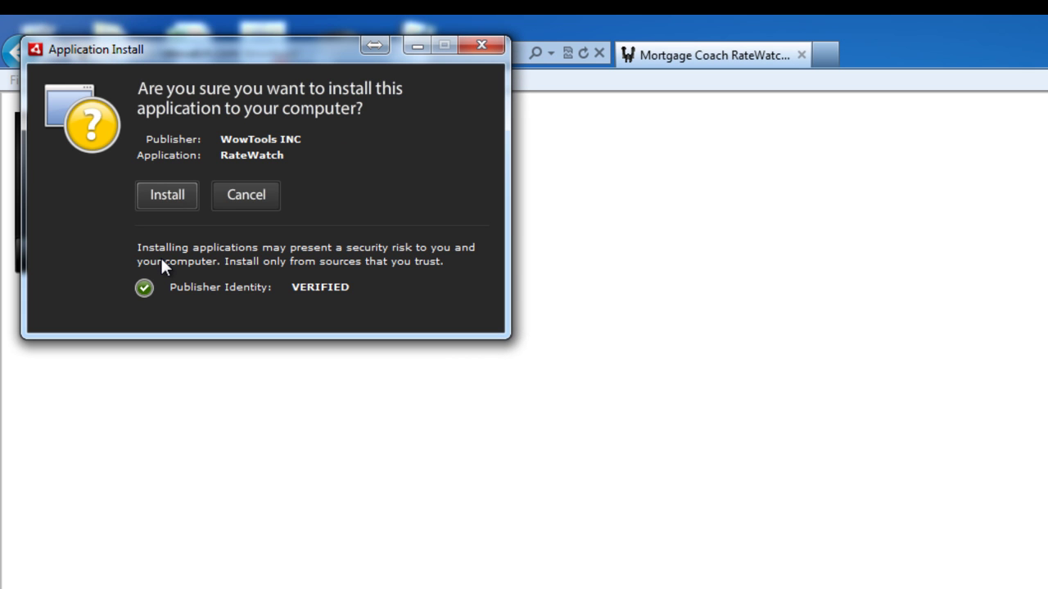
{"action": "left_click", "coordinate": [165, 198]}
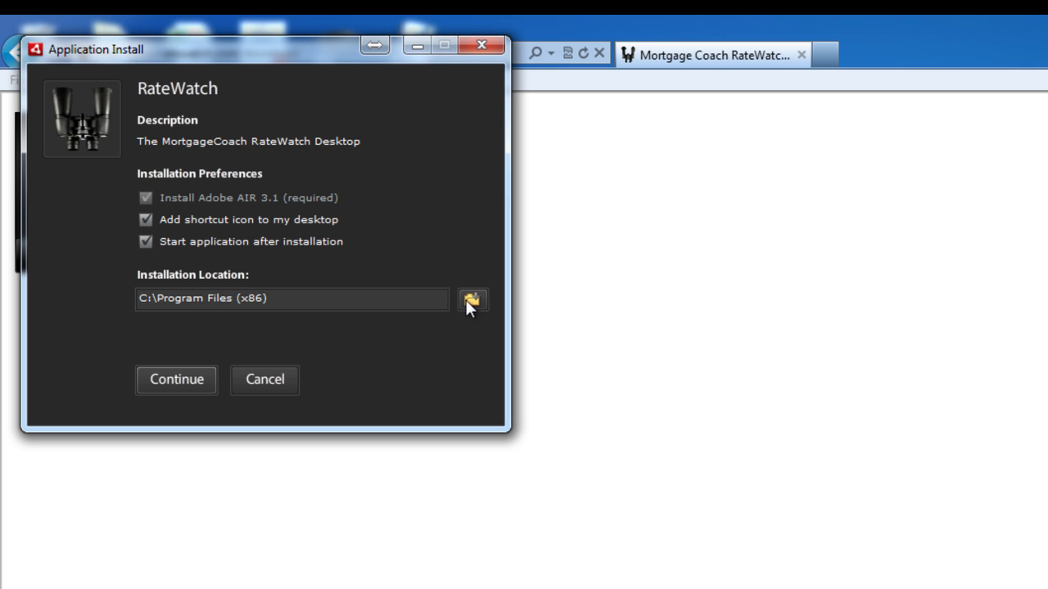
{"action": "left_click", "coordinate": [162, 379]}
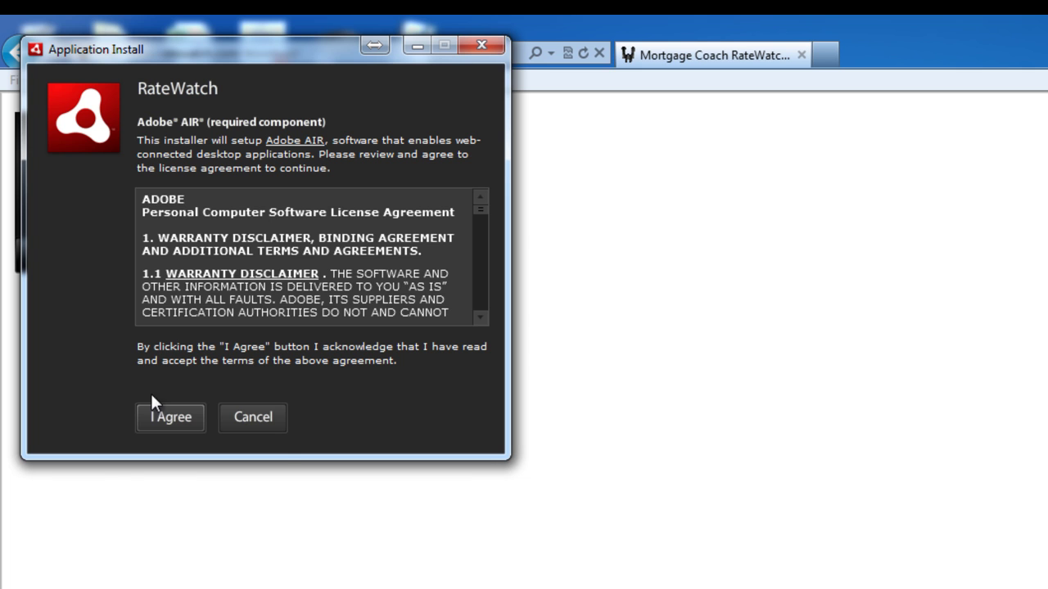
{"action": "left_click", "coordinate": [165, 418]}
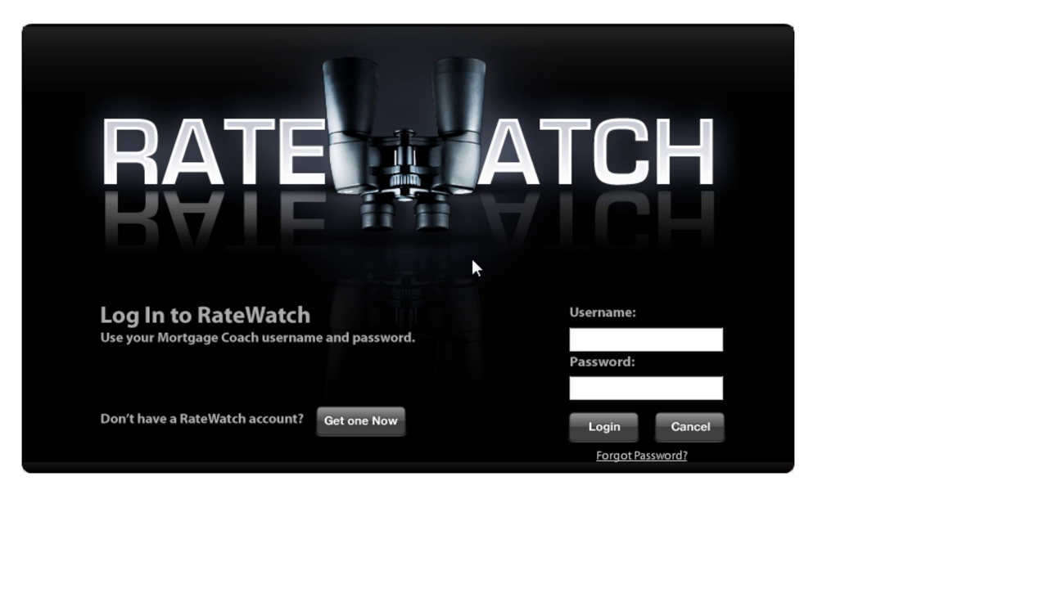
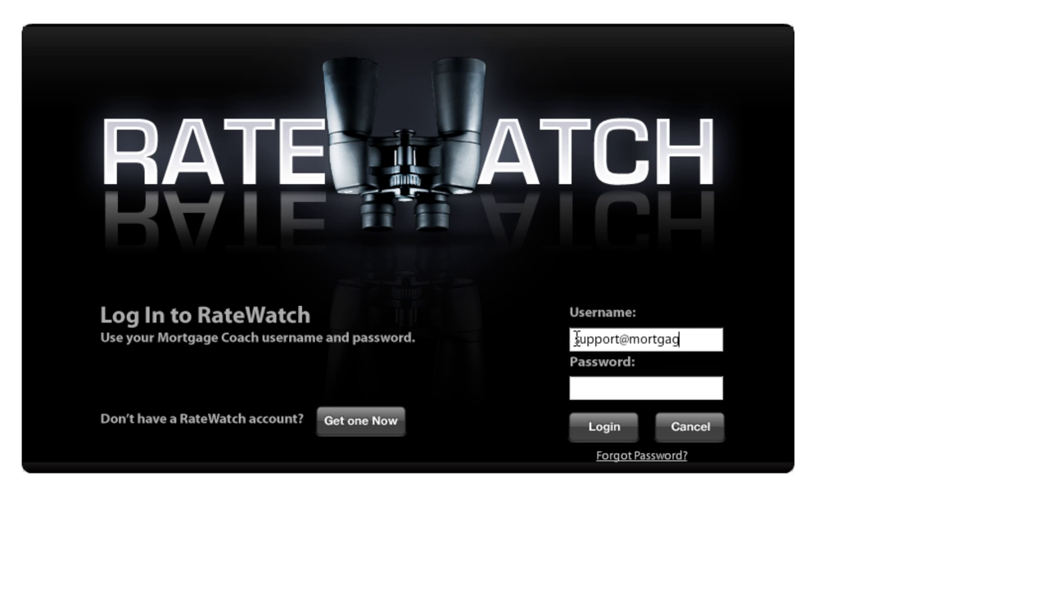
Log in to RateWatch with the Mortgage Coach account's e-mail username and password.
{"action": "key", "text": "Tab"}
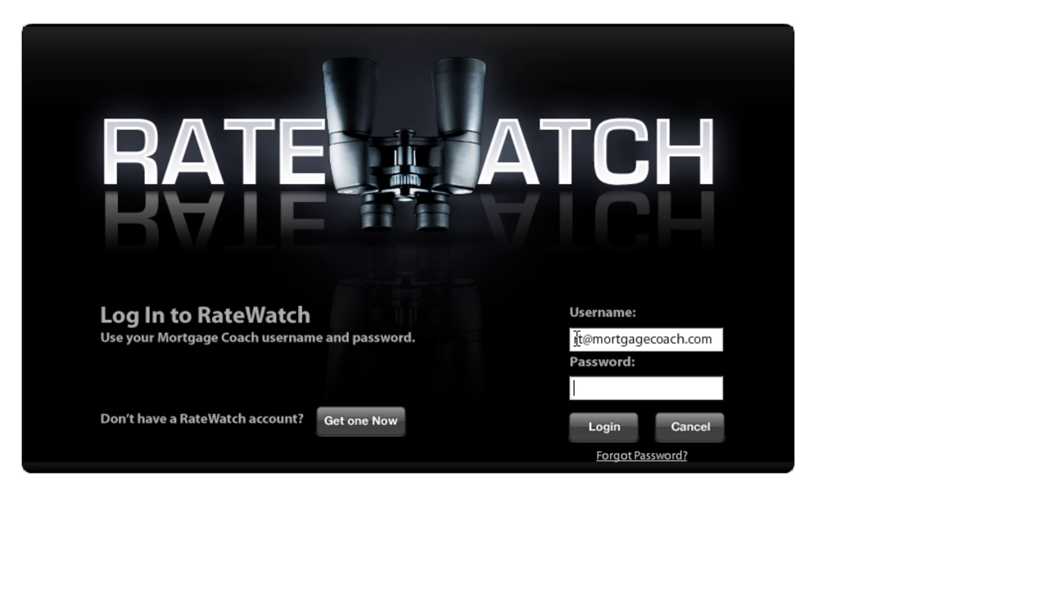
{"action": "type", "text": "*******"}
{"action": "left_click", "coordinate": [603, 427]}
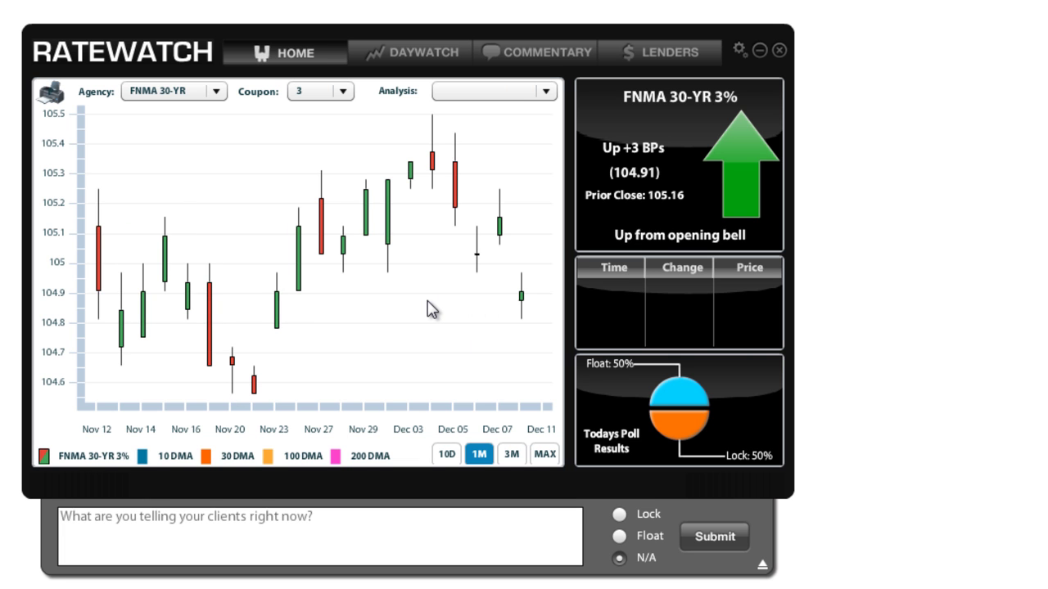
Inspect individual candles' open, close, high and low values on the FNMA 30-YR 3% chart.
{"action": "mouse_move", "coordinate": [391, 216]}
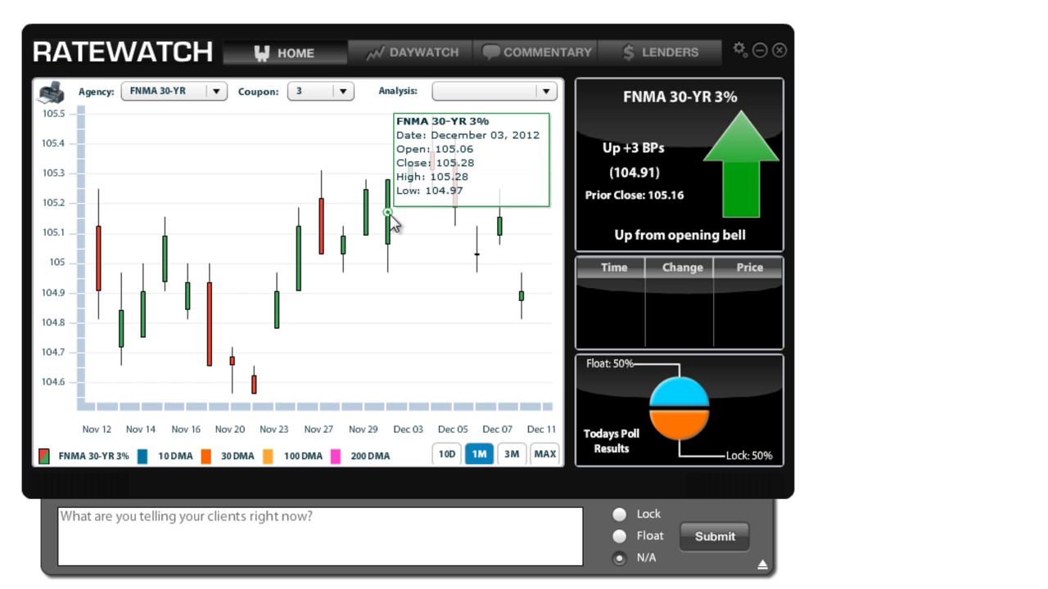
{"action": "mouse_move", "coordinate": [456, 208]}
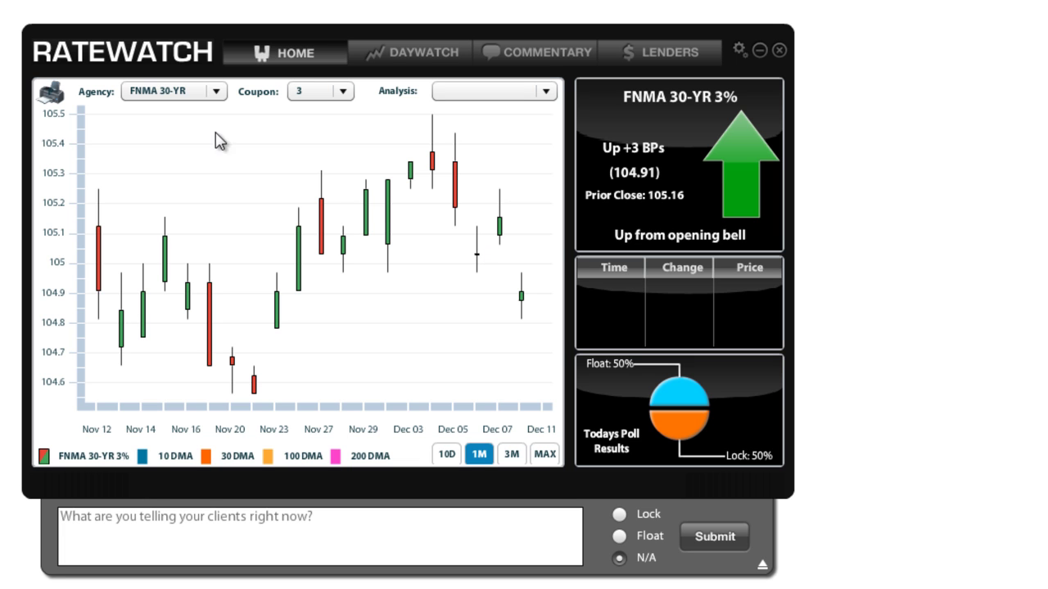
Browse the Agency and Coupon choices, then add the 10 DMA line to the chart.
{"action": "left_click", "coordinate": [216, 95]}
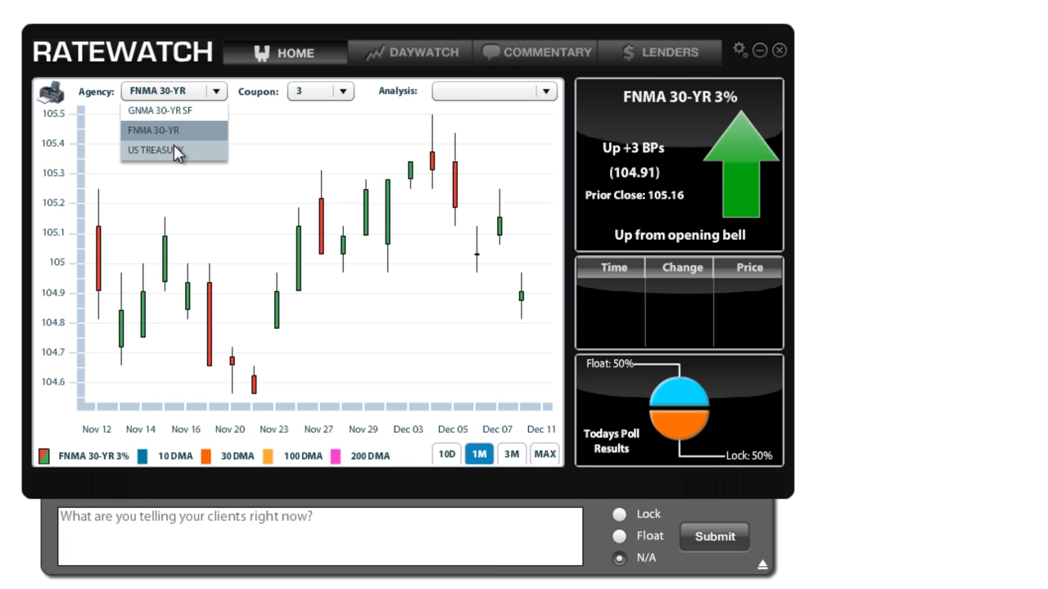
{"action": "left_click", "coordinate": [344, 95]}
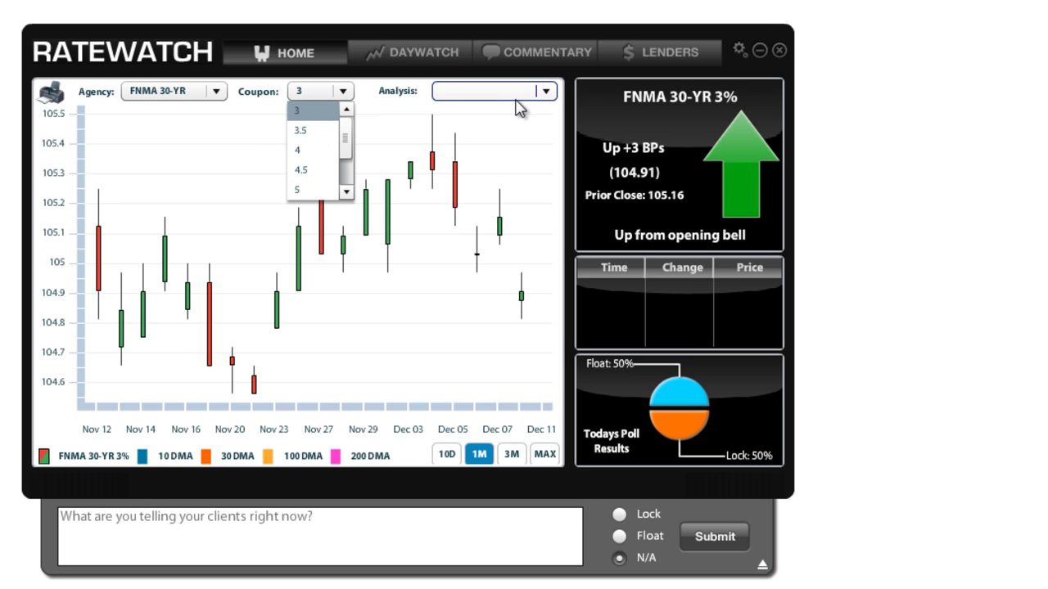
{"action": "left_click", "coordinate": [547, 95]}
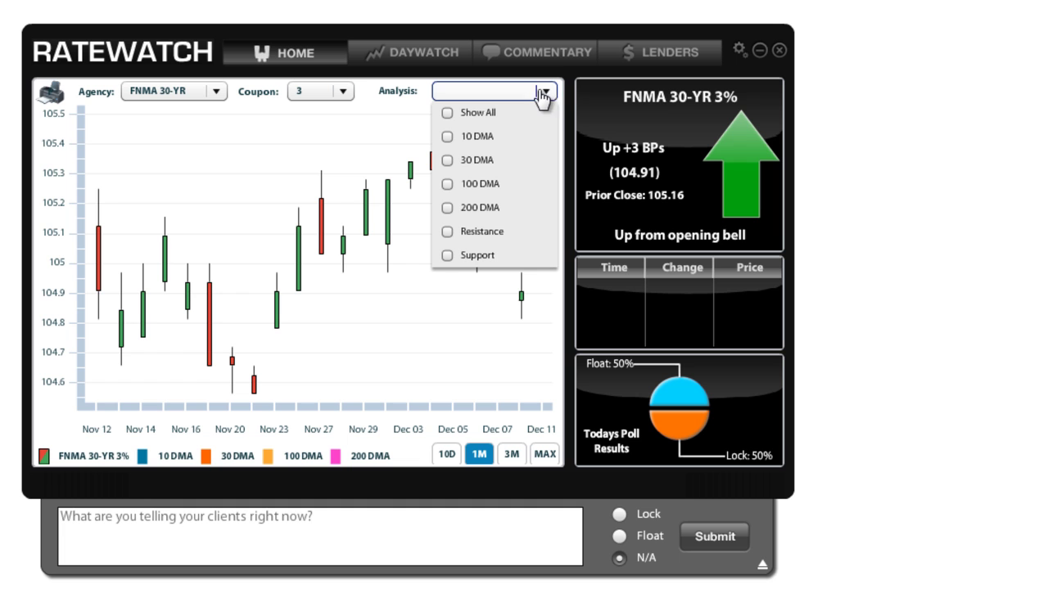
{"action": "left_click", "coordinate": [447, 137]}
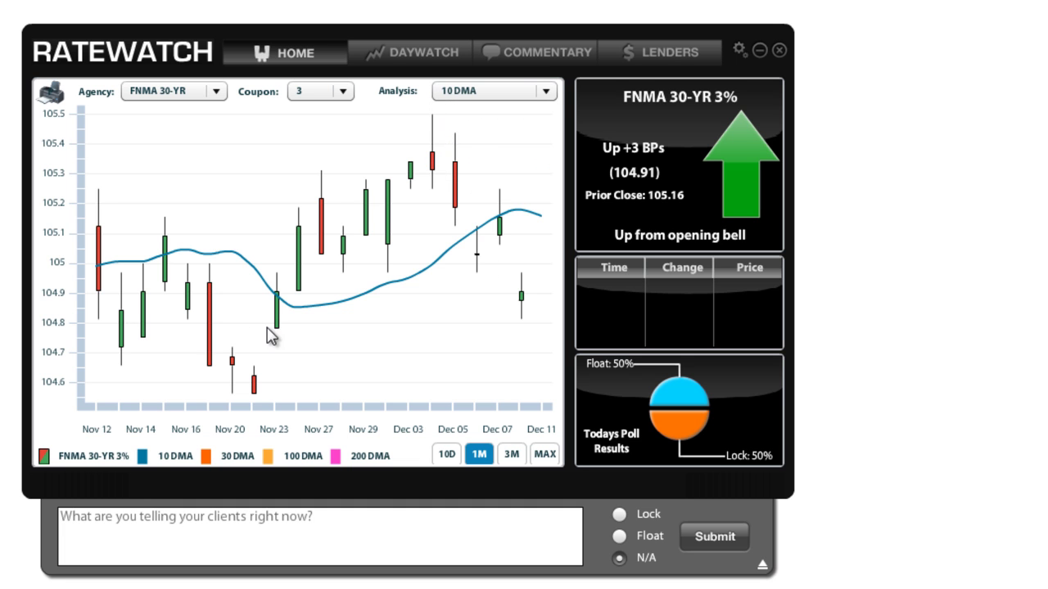
{"action": "mouse_move", "coordinate": [187, 264]}
{"action": "mouse_move", "coordinate": [521, 214]}
Remove the 10 DMA line and bring the analysis overlay list back up.
{"action": "left_click", "coordinate": [545, 91]}
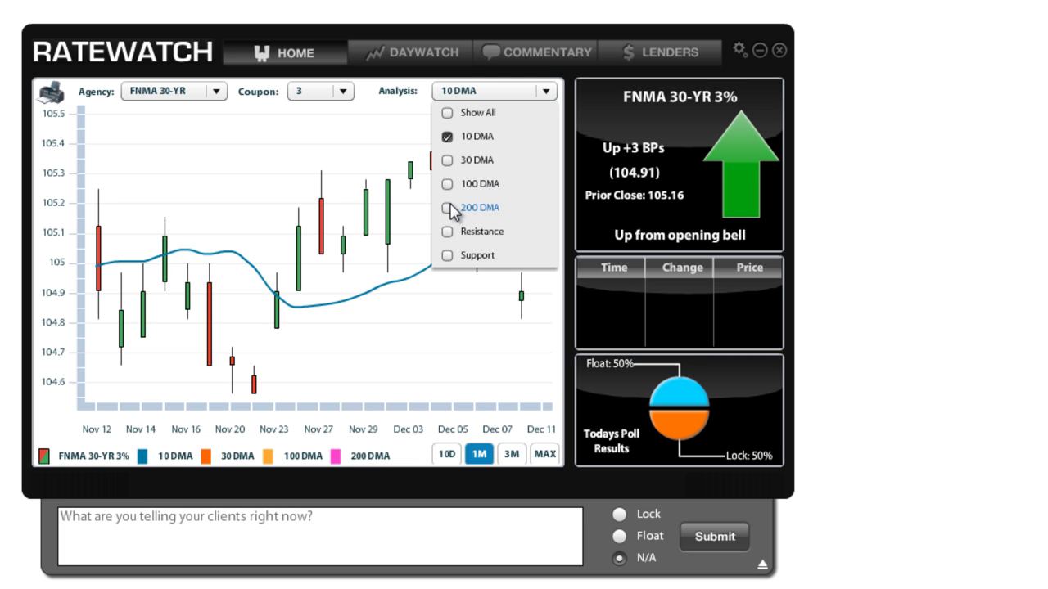
{"action": "left_click", "coordinate": [447, 137]}
{"action": "left_click", "coordinate": [545, 91]}
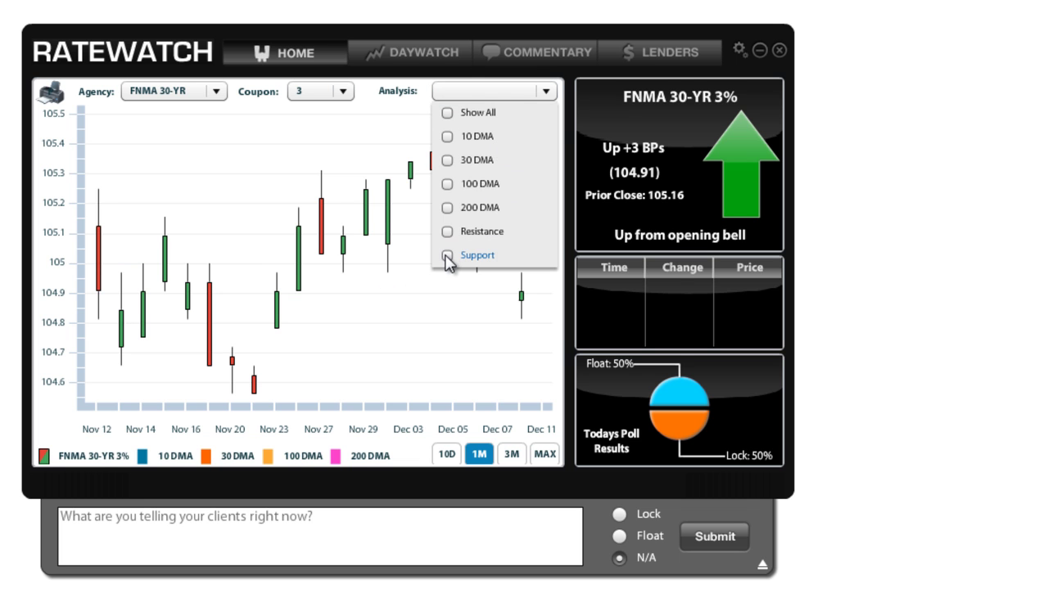
Add Support and then Resistance lines to the FNMA 30-YR 3% chart.
{"action": "left_click", "coordinate": [447, 257]}
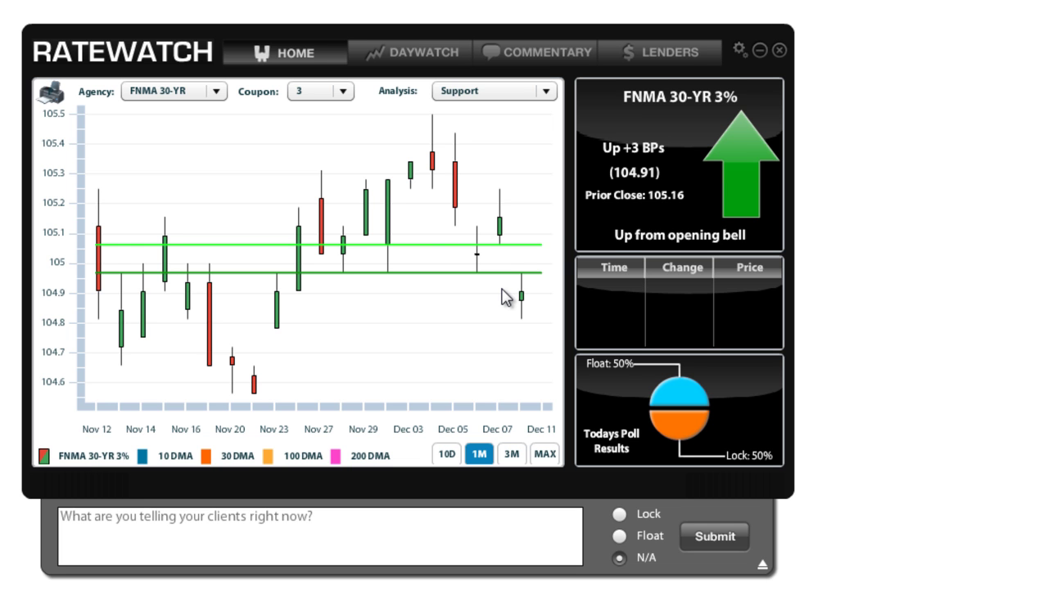
{"action": "mouse_move", "coordinate": [475, 238]}
{"action": "mouse_move", "coordinate": [494, 261]}
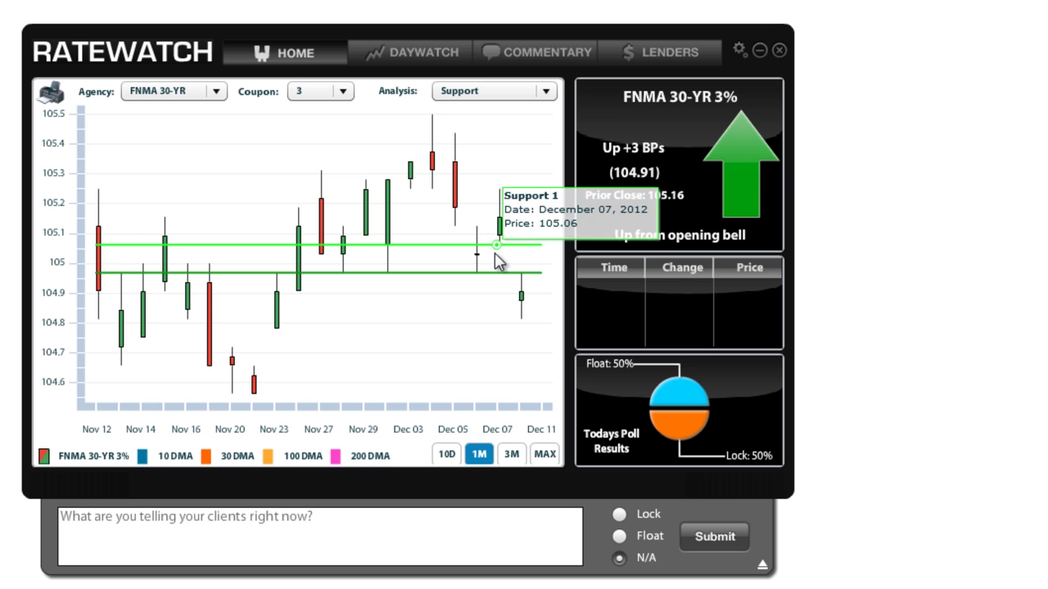
{"action": "left_click", "coordinate": [545, 92]}
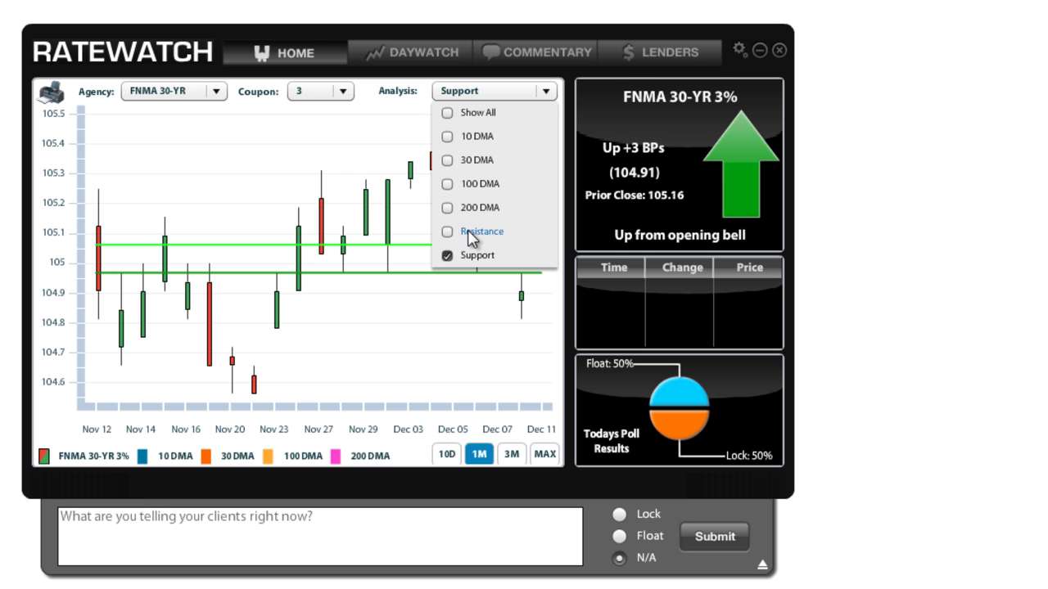
{"action": "left_click", "coordinate": [449, 233]}
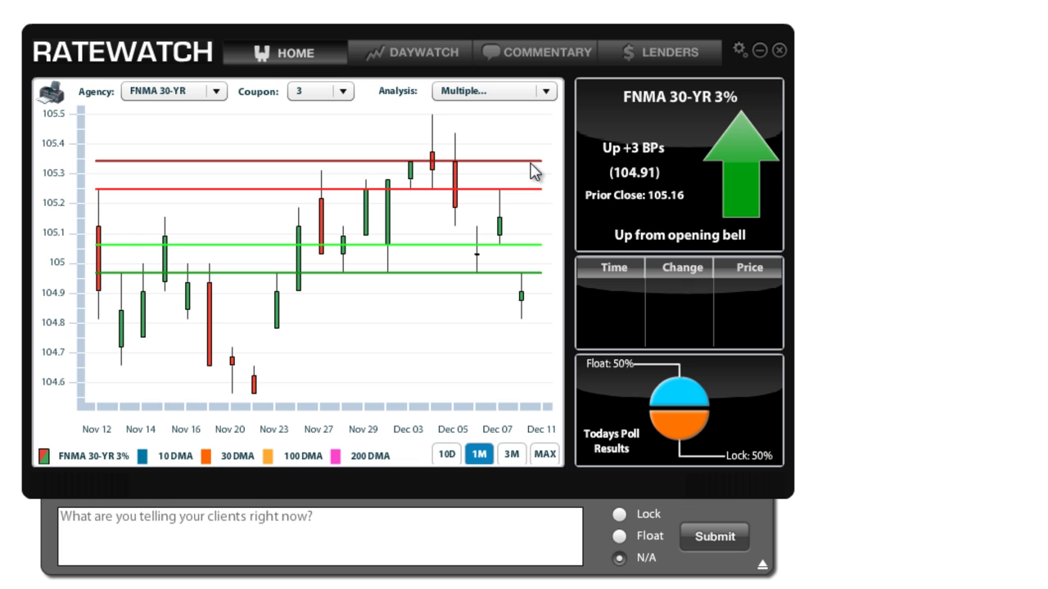
Show all analysis overlays at once, then Clear All of them.
{"action": "left_click", "coordinate": [547, 92]}
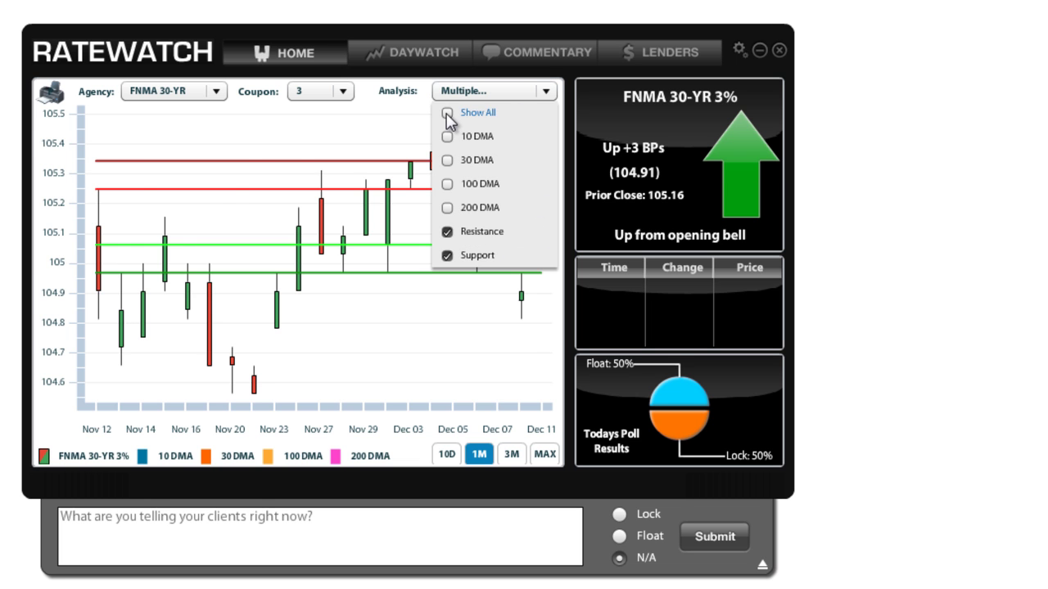
{"action": "left_click", "coordinate": [447, 115]}
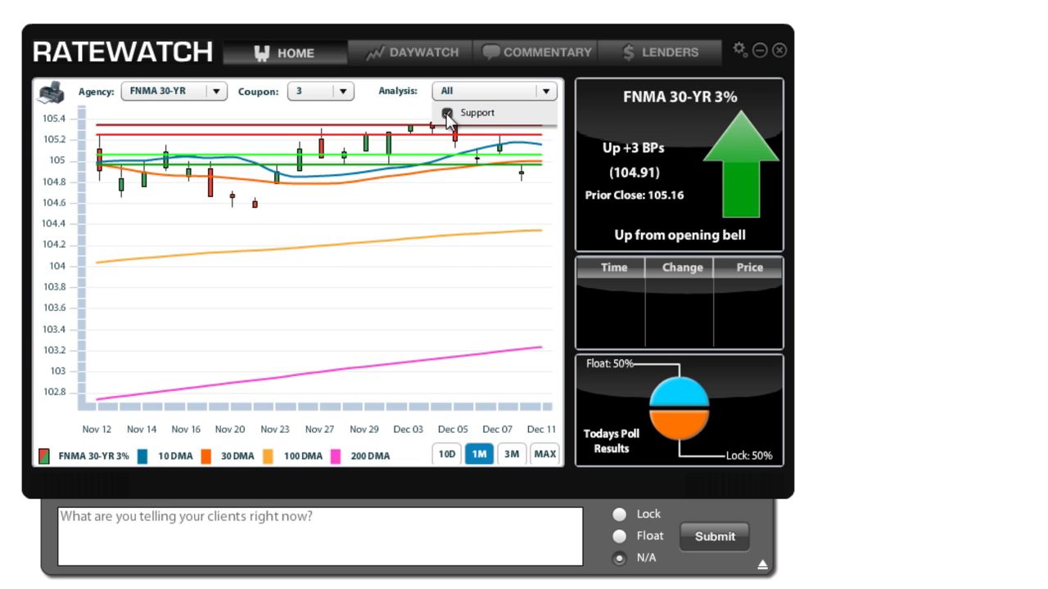
{"action": "left_click", "coordinate": [547, 91]}
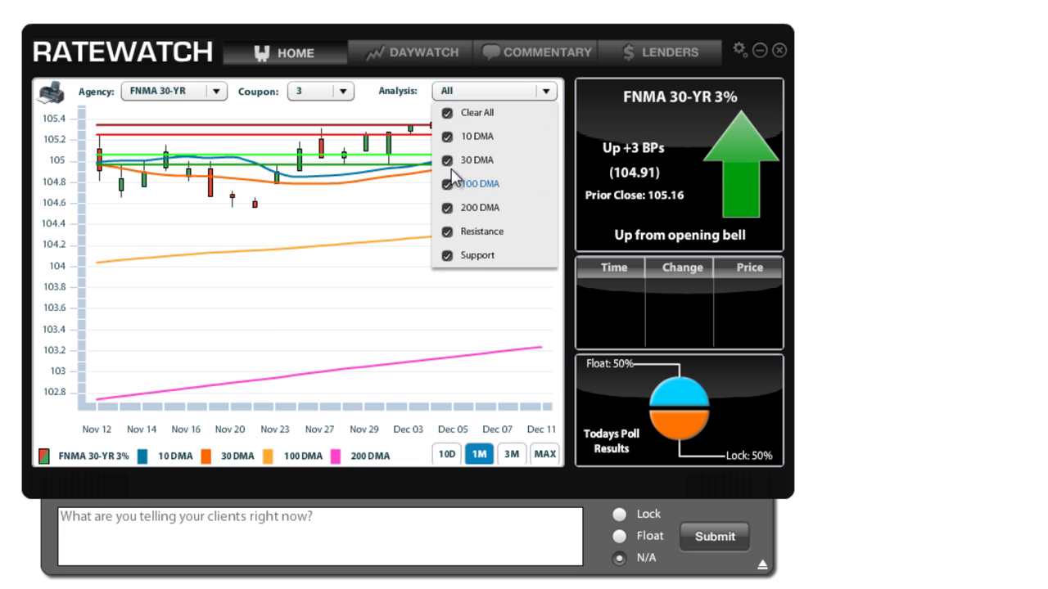
{"action": "left_click", "coordinate": [449, 115]}
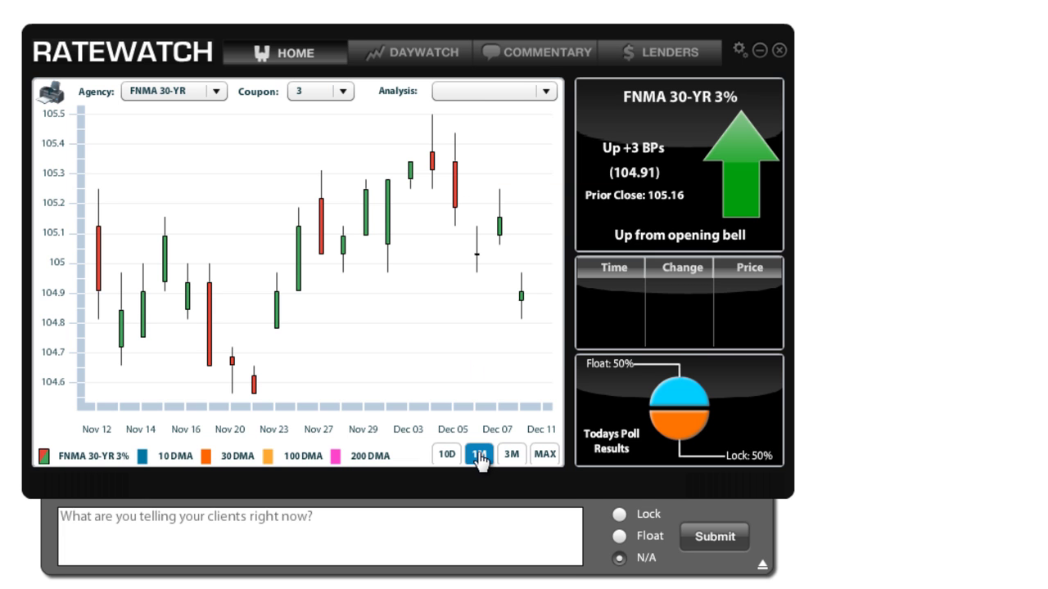
Step the chart range through 10D, 3M and MAX, then switch to DayWatch.
{"action": "left_click", "coordinate": [448, 457]}
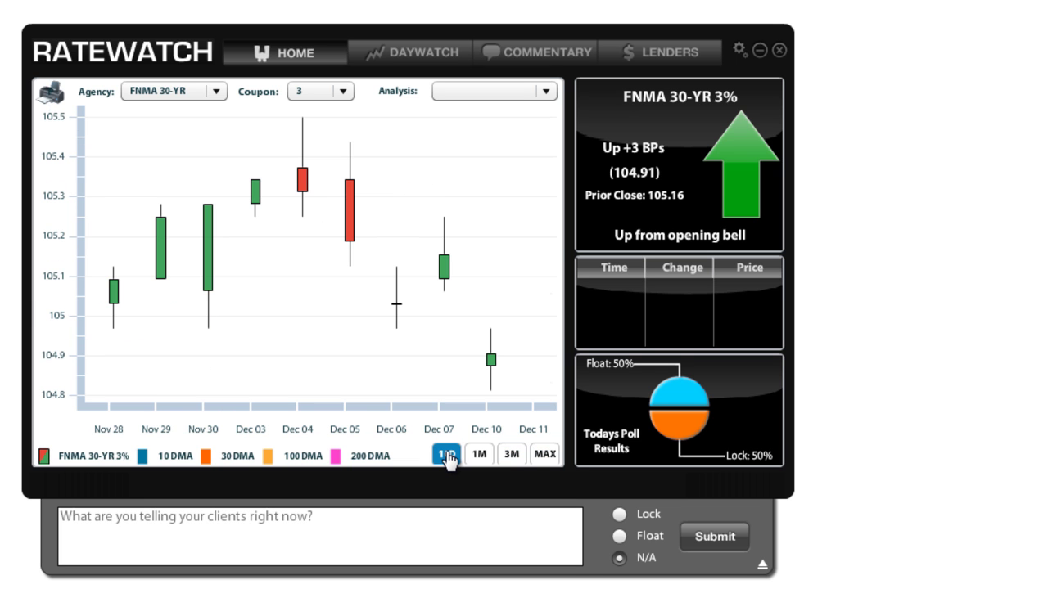
{"action": "left_click", "coordinate": [511, 456]}
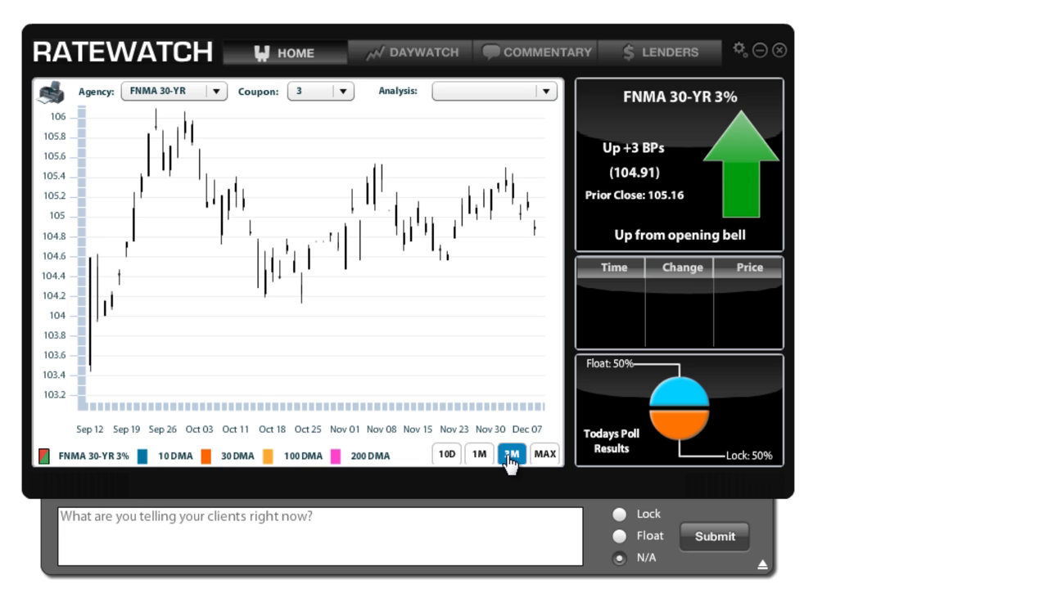
{"action": "left_click", "coordinate": [543, 457]}
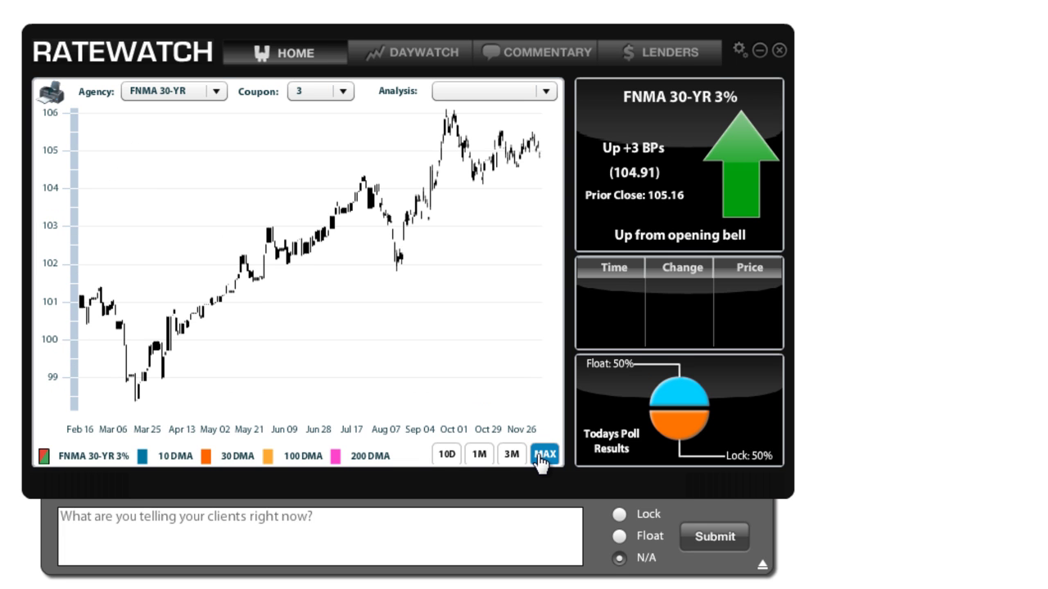
{"action": "left_click", "coordinate": [423, 66]}
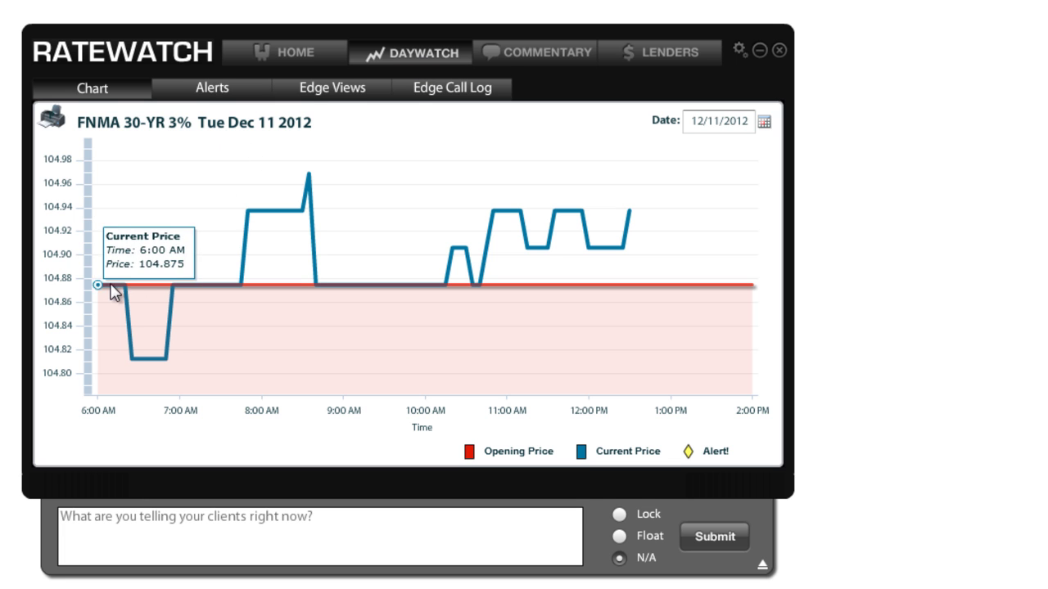
{"action": "mouse_move", "coordinate": [161, 359]}
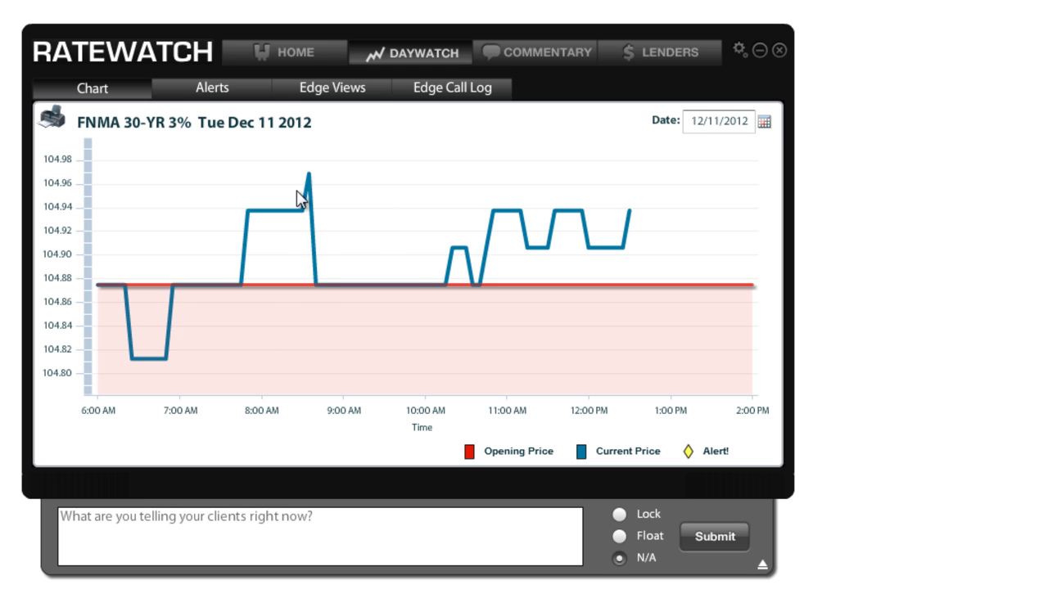
View DayWatch's alerts list, then its empty Edge Views report list for 12/11/2012.
{"action": "mouse_move", "coordinate": [323, 286]}
{"action": "left_click", "coordinate": [226, 94]}
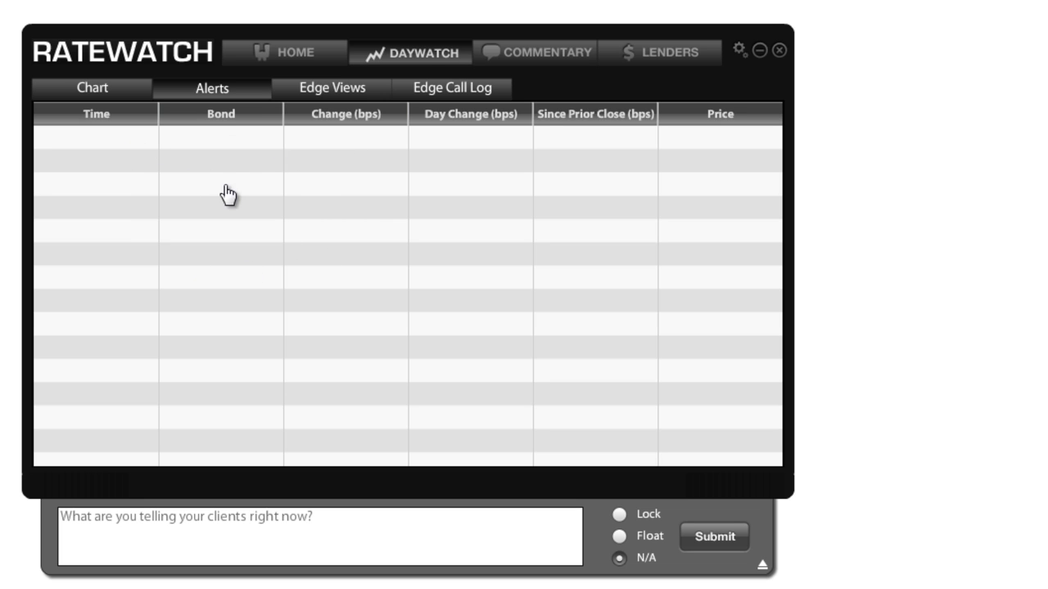
{"action": "left_click", "coordinate": [320, 102]}
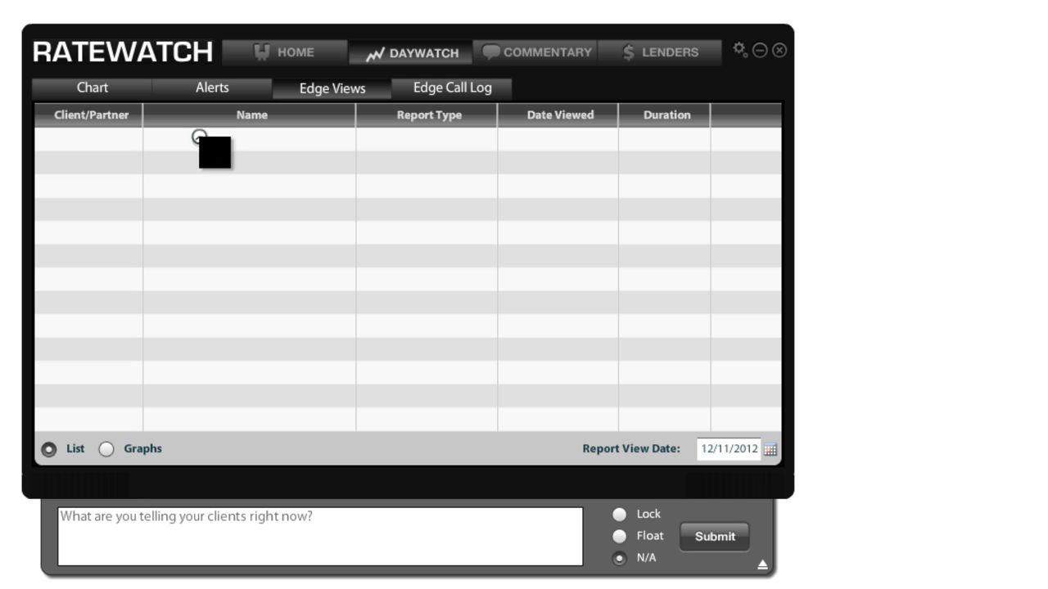
Select the Connected and Call Back Request entries in the Edge Call Log, then go to Commentary.
{"action": "left_click", "coordinate": [440, 89]}
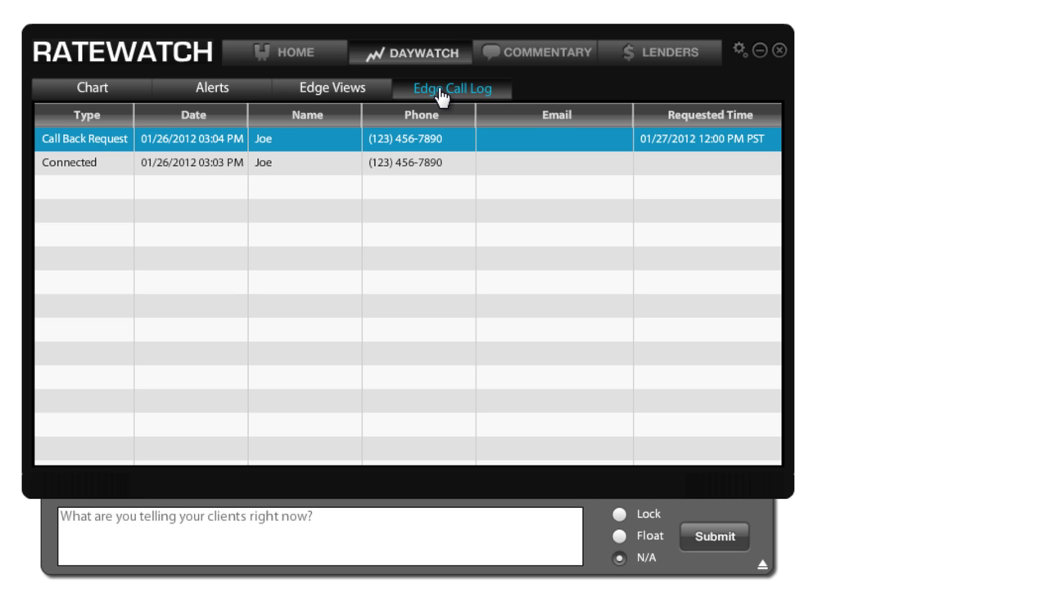
{"action": "left_click", "coordinate": [87, 171]}
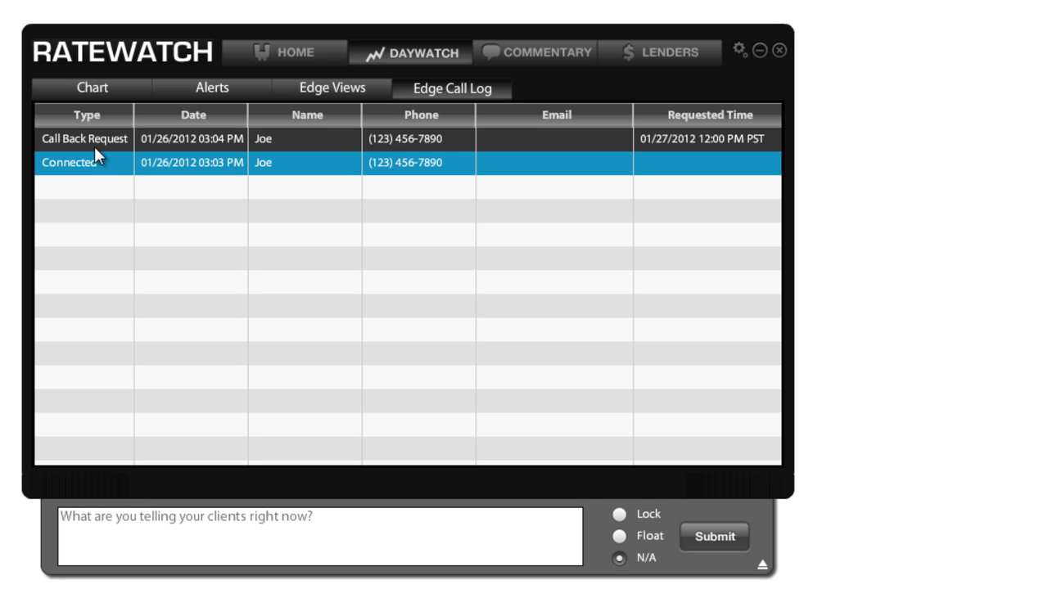
{"action": "left_click", "coordinate": [95, 140]}
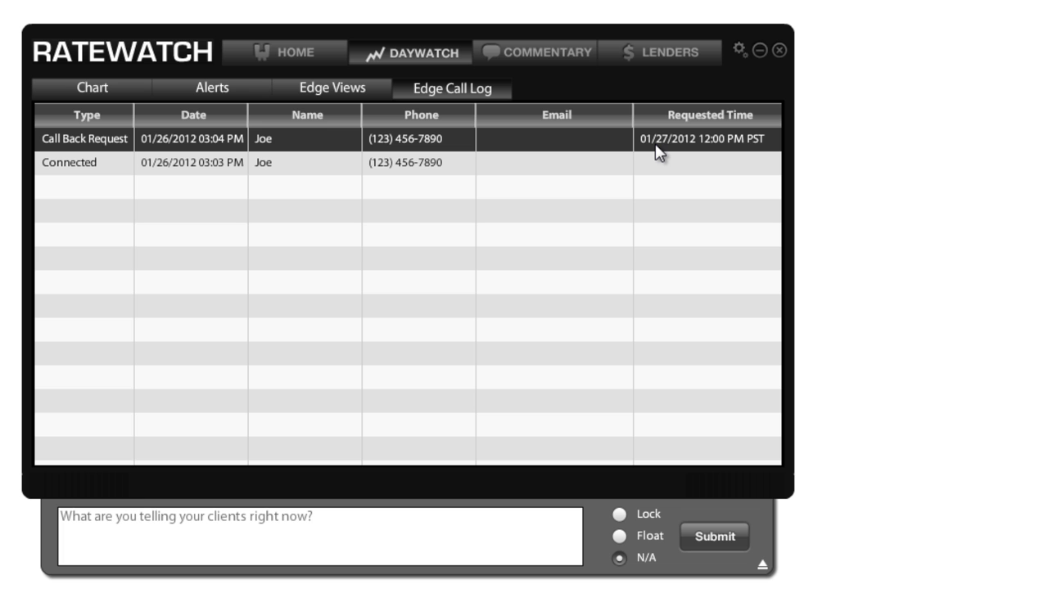
{"action": "left_click", "coordinate": [507, 61]}
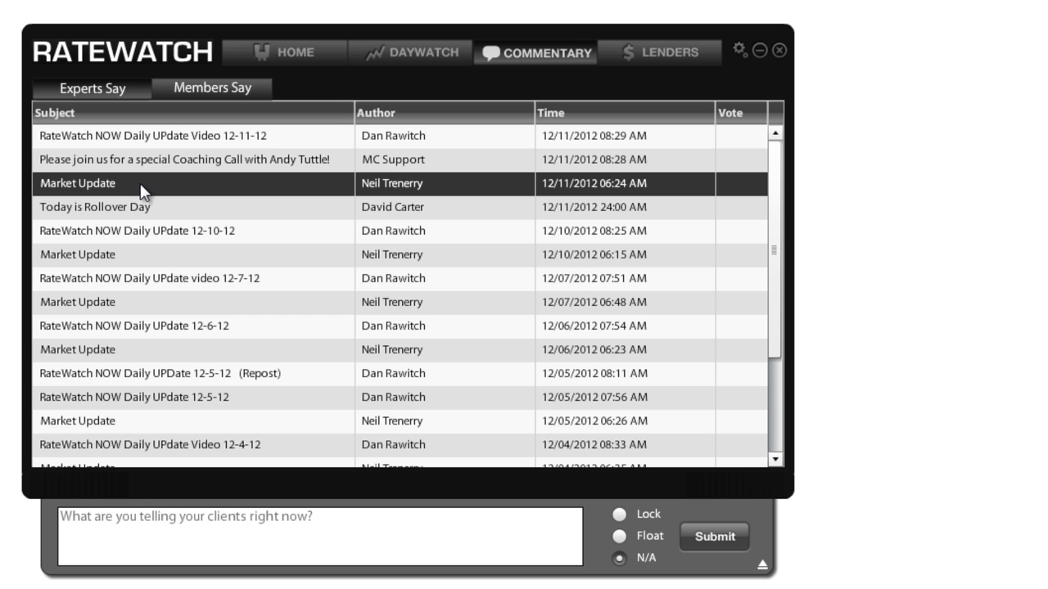
Show the Members Say comments, then the Lenders pricing overview for conforming fixed loans.
{"action": "left_click", "coordinate": [198, 93]}
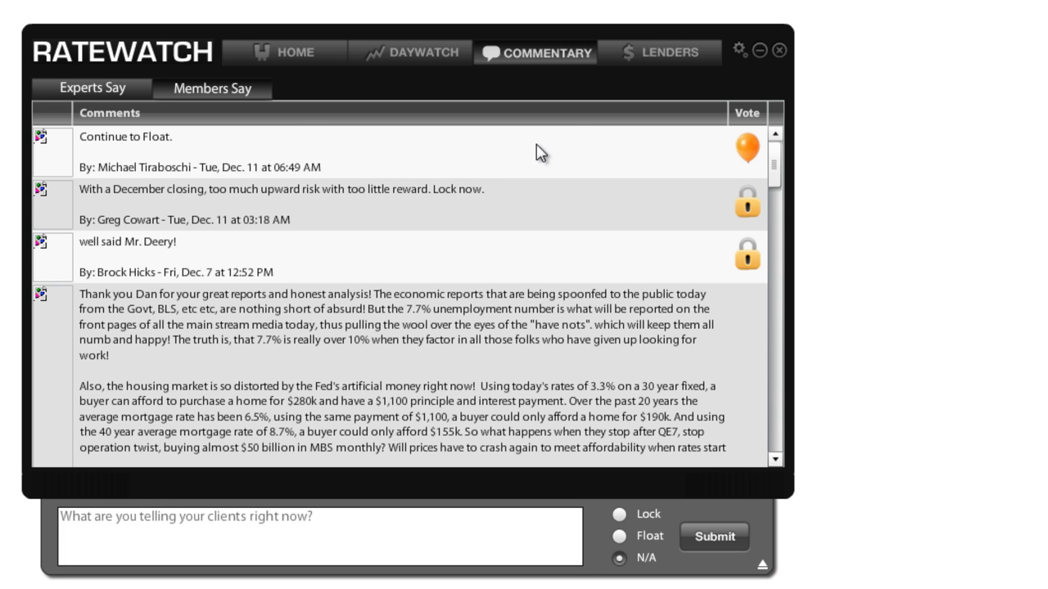
{"action": "left_click", "coordinate": [644, 54]}
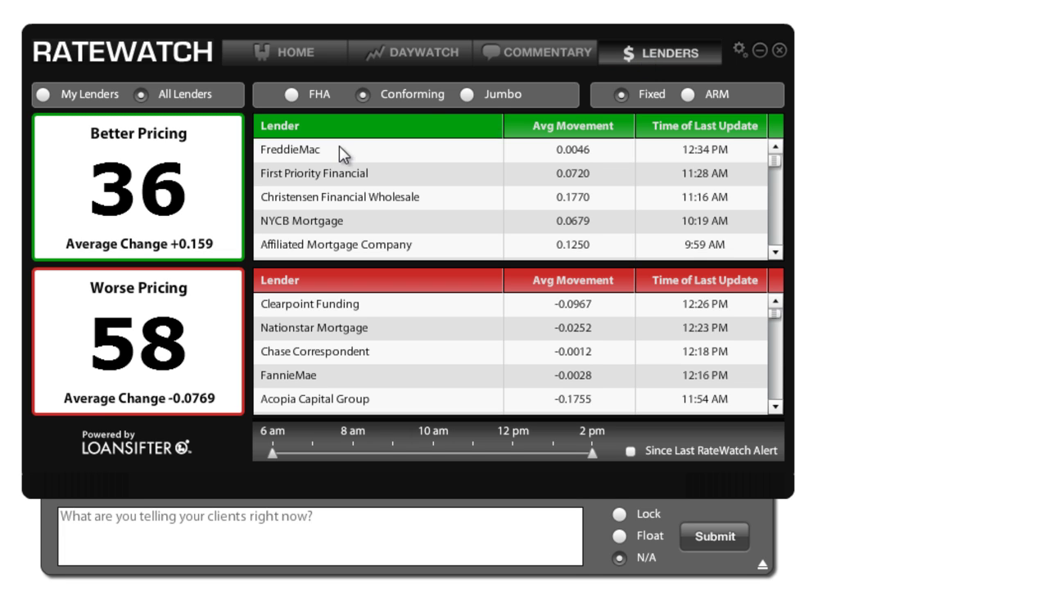
Cycle through FHA, Conforming and Jumbo pricing, then filter to My Lenders' Jumbo ARM loans.
{"action": "mouse_move", "coordinate": [122, 226]}
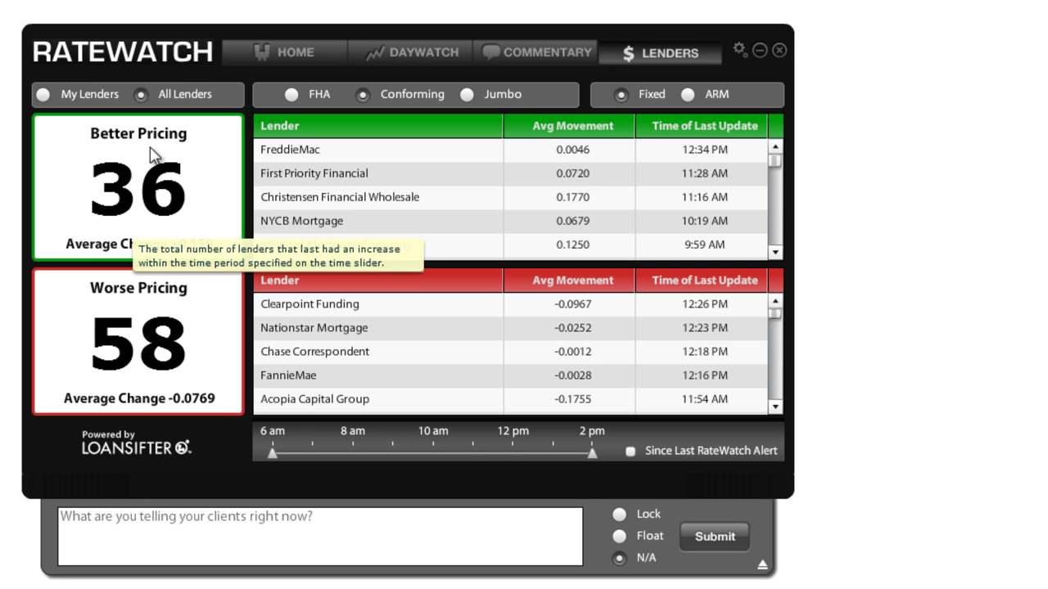
{"action": "mouse_move", "coordinate": [112, 304]}
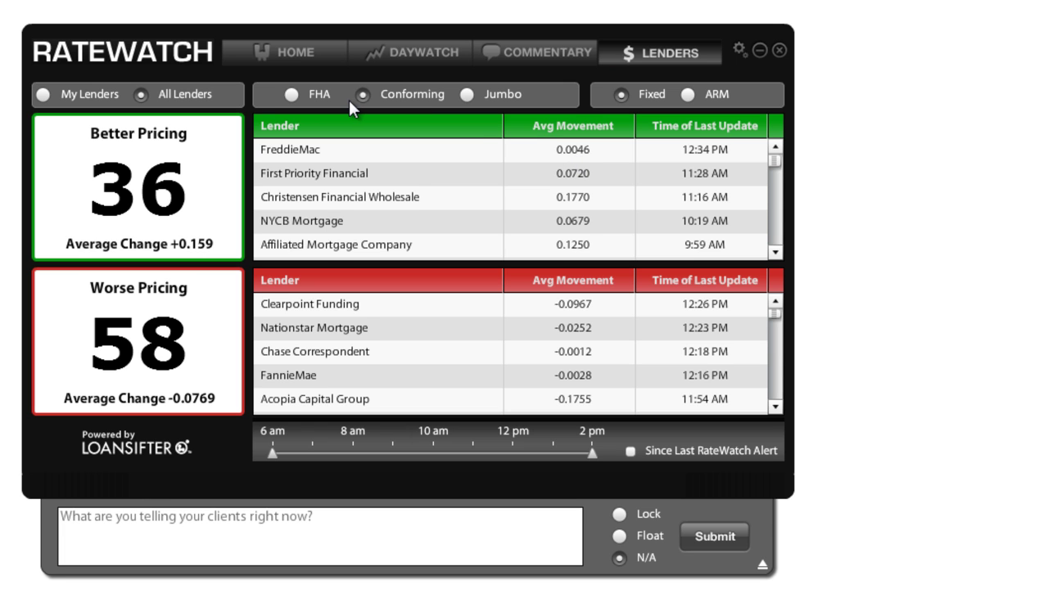
{"action": "left_click", "coordinate": [292, 97]}
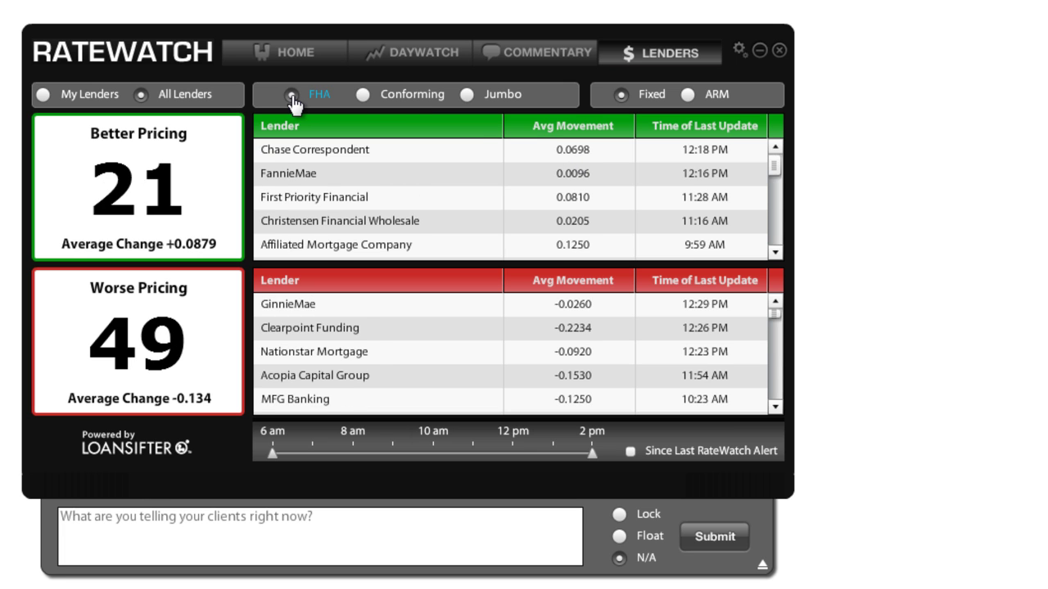
{"action": "left_click", "coordinate": [364, 97]}
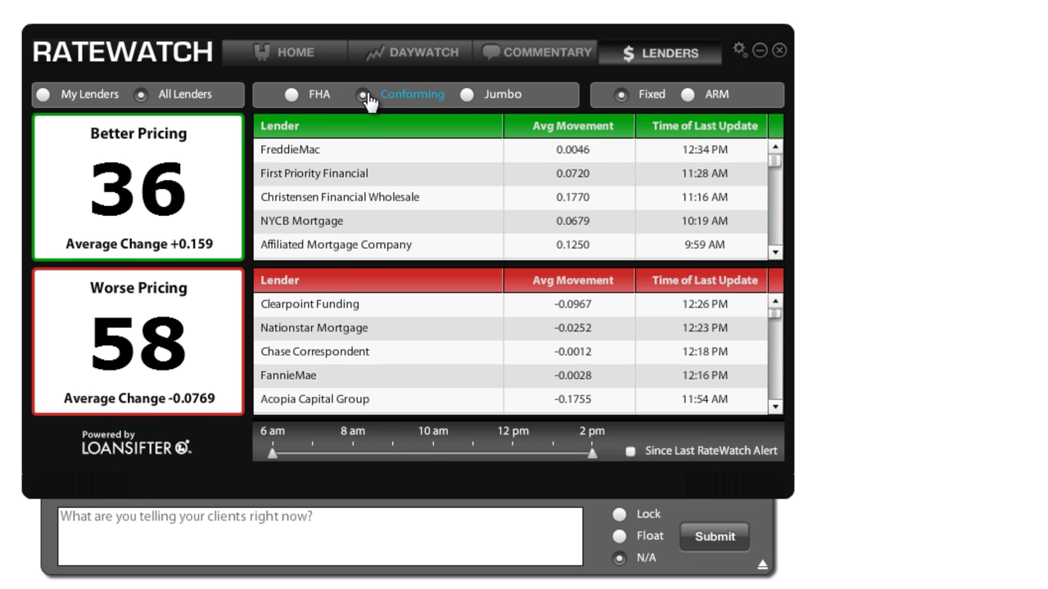
{"action": "left_click", "coordinate": [466, 96]}
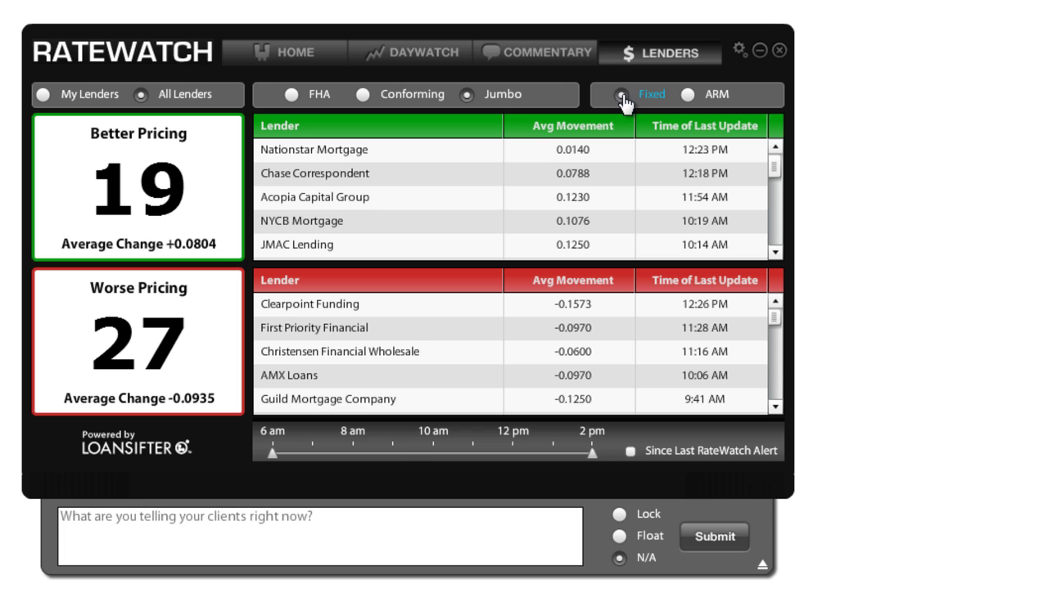
{"action": "left_click", "coordinate": [688, 96]}
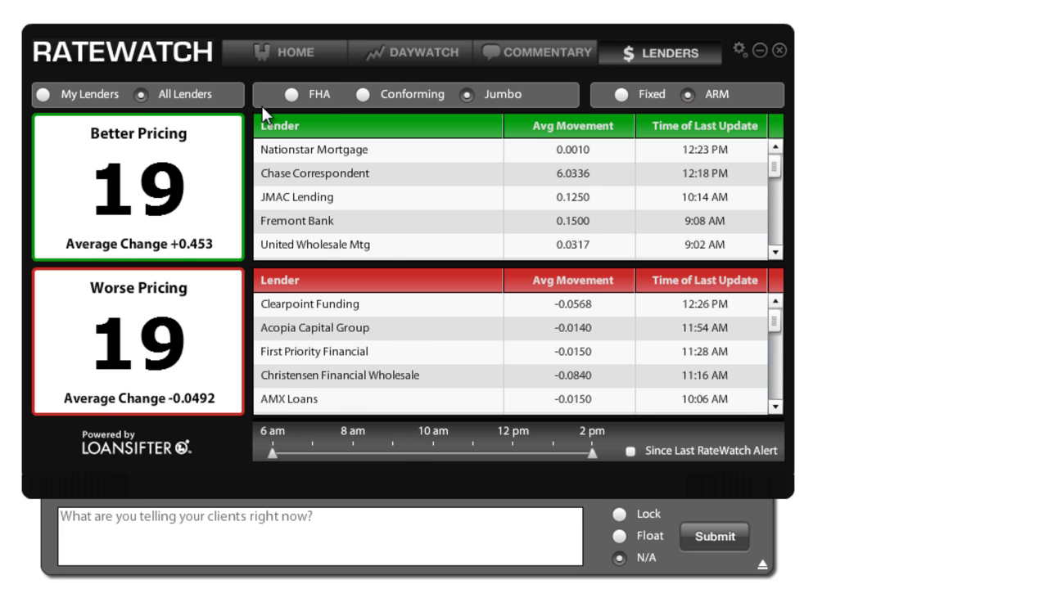
{"action": "left_click", "coordinate": [42, 95]}
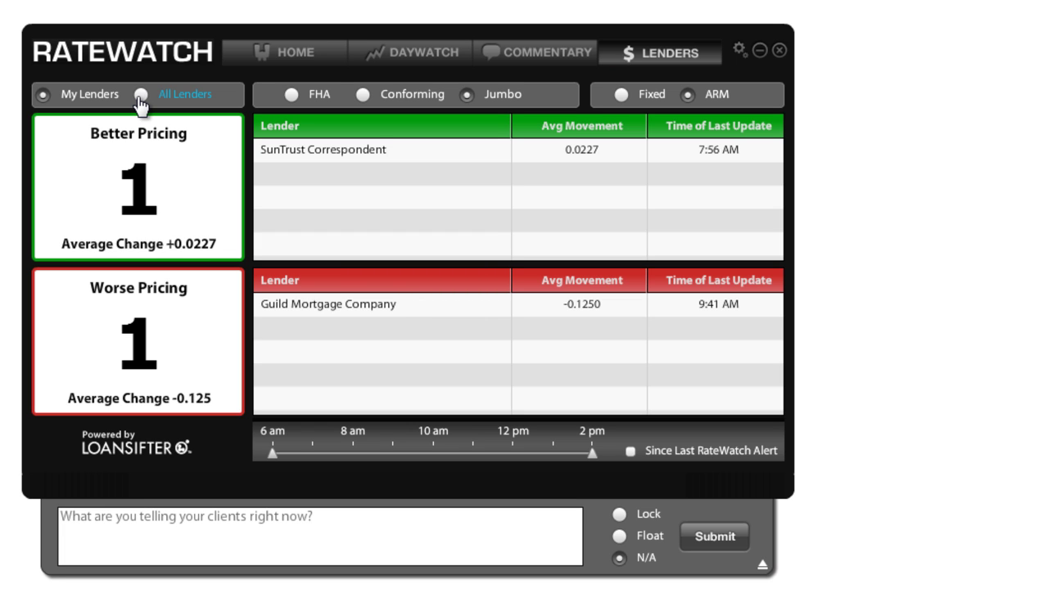
In Settings, enable email notifications, commentary emails, repricing alerts and text-message alerts.
{"action": "left_click", "coordinate": [739, 52]}
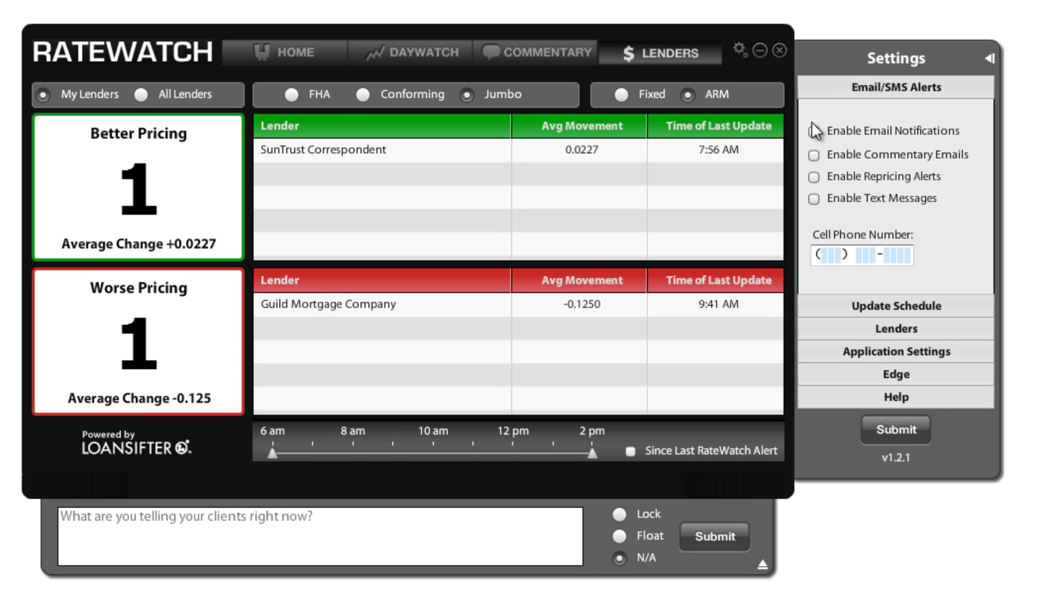
{"action": "left_click", "coordinate": [814, 132]}
{"action": "left_click", "coordinate": [814, 155]}
{"action": "left_click", "coordinate": [814, 178]}
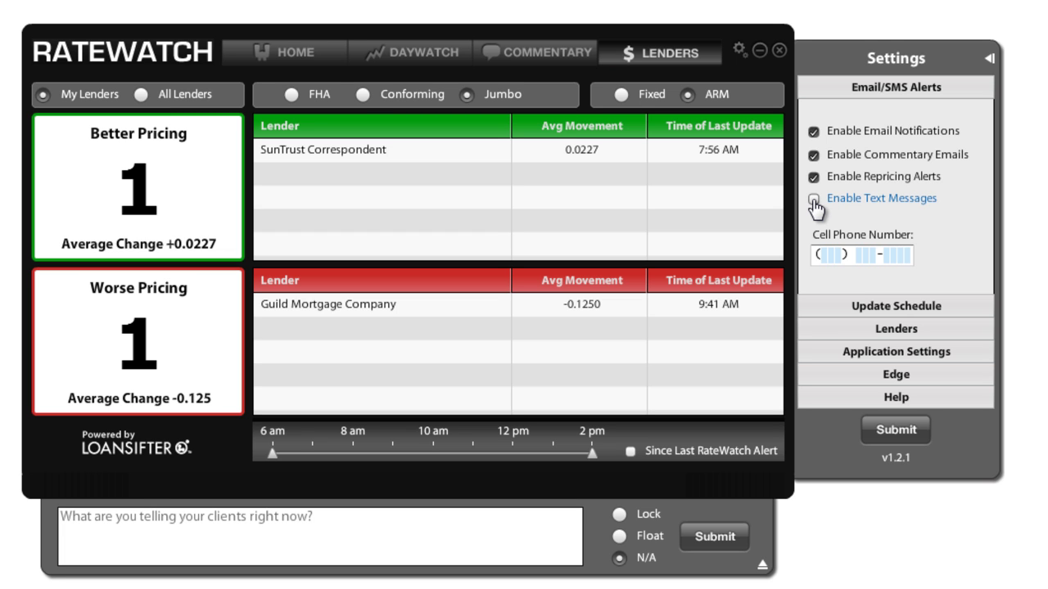
{"action": "left_click", "coordinate": [814, 200]}
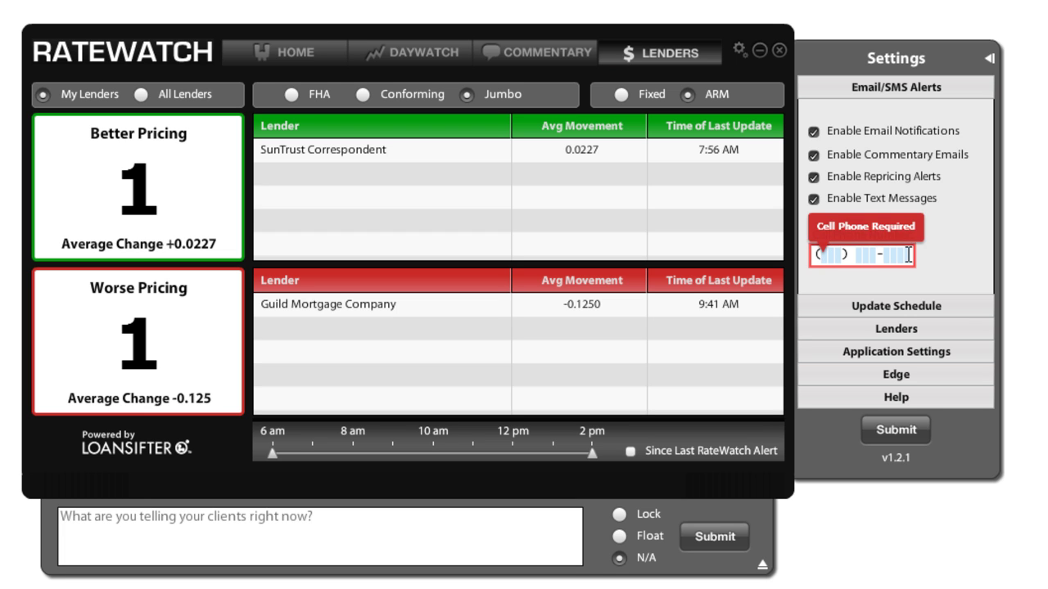
{"action": "mouse_move", "coordinate": [933, 259]}
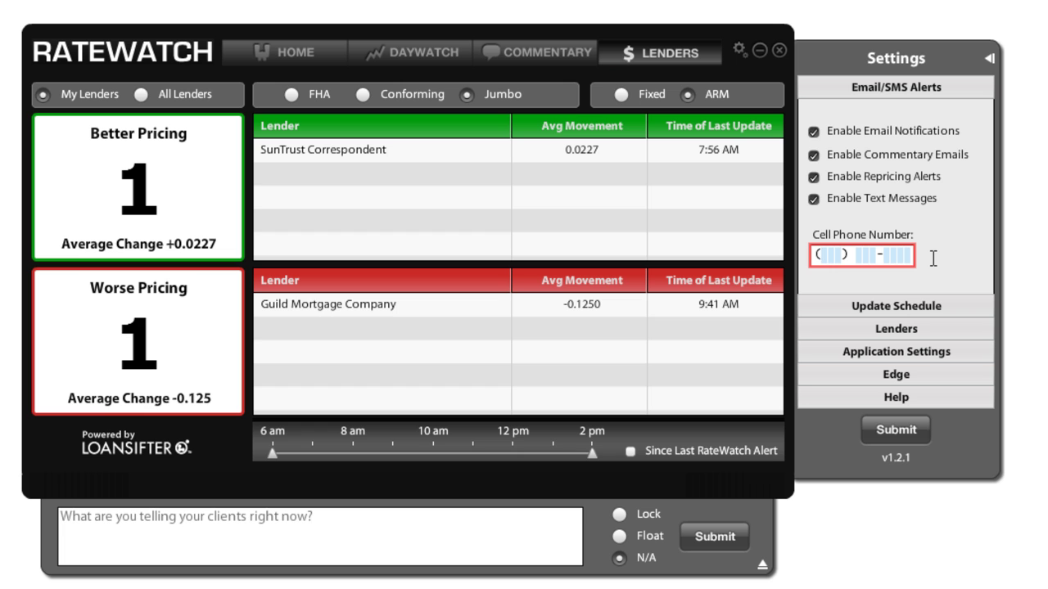
Check the update schedule times, then add American Southwest Mortgage Corp to the selected lenders.
{"action": "left_click", "coordinate": [894, 315]}
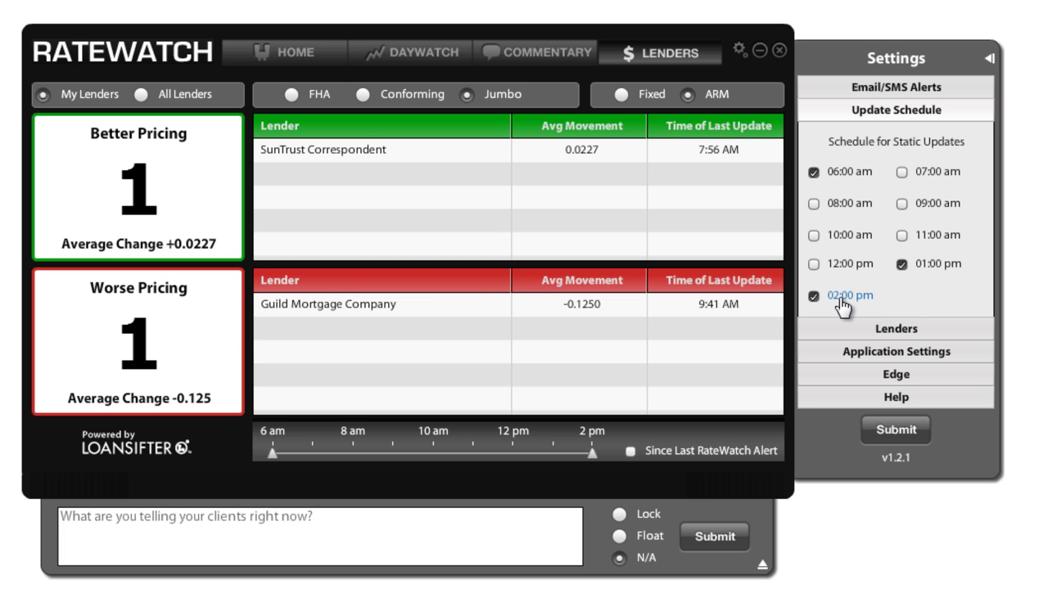
{"action": "left_click", "coordinate": [896, 328]}
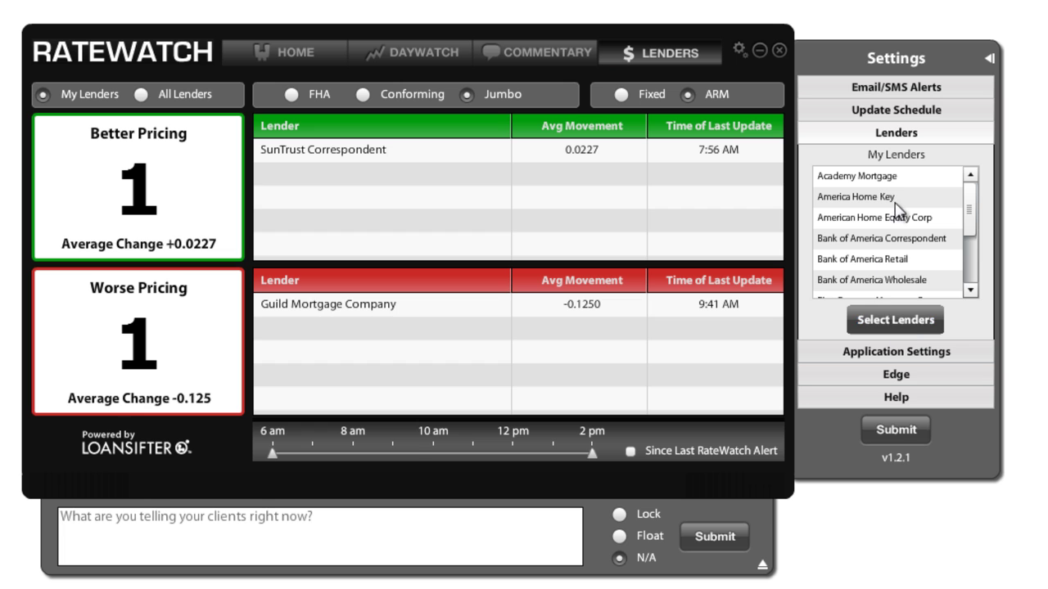
{"action": "left_click", "coordinate": [892, 327]}
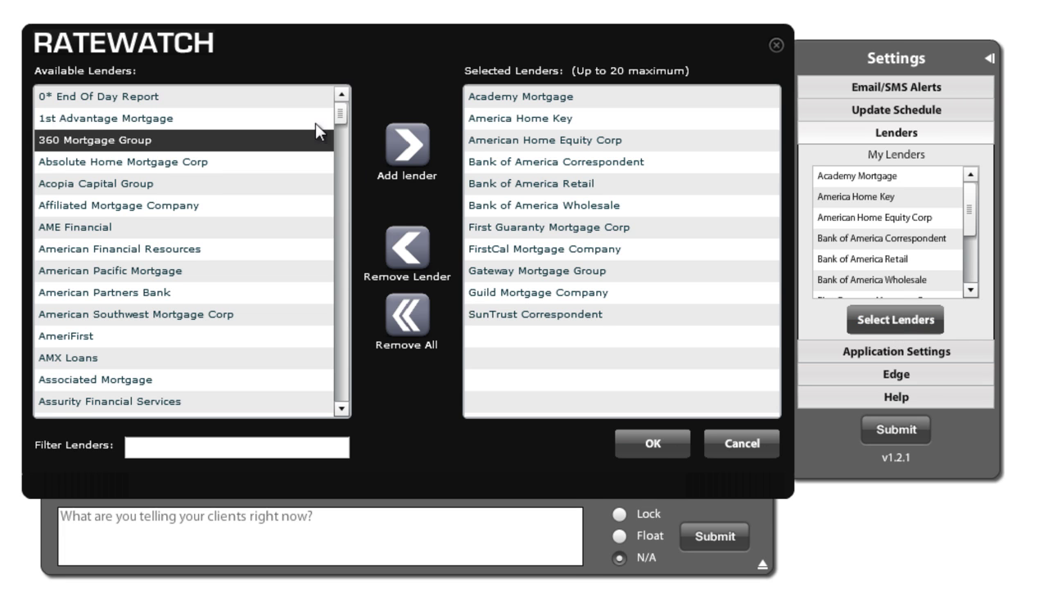
{"action": "left_click", "coordinate": [171, 316]}
{"action": "left_click", "coordinate": [408, 156]}
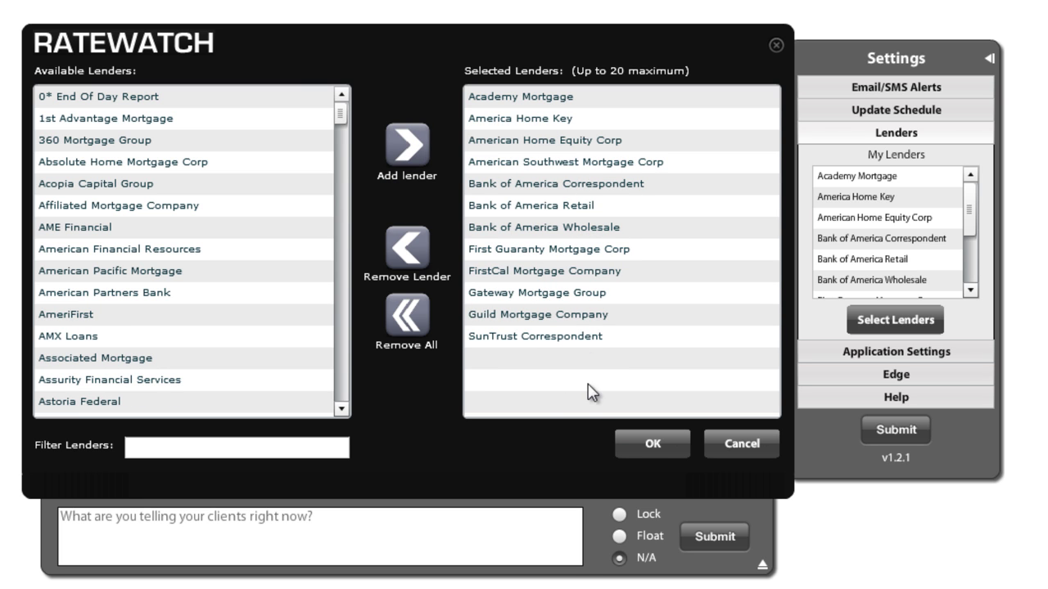
{"action": "left_click", "coordinate": [647, 449]}
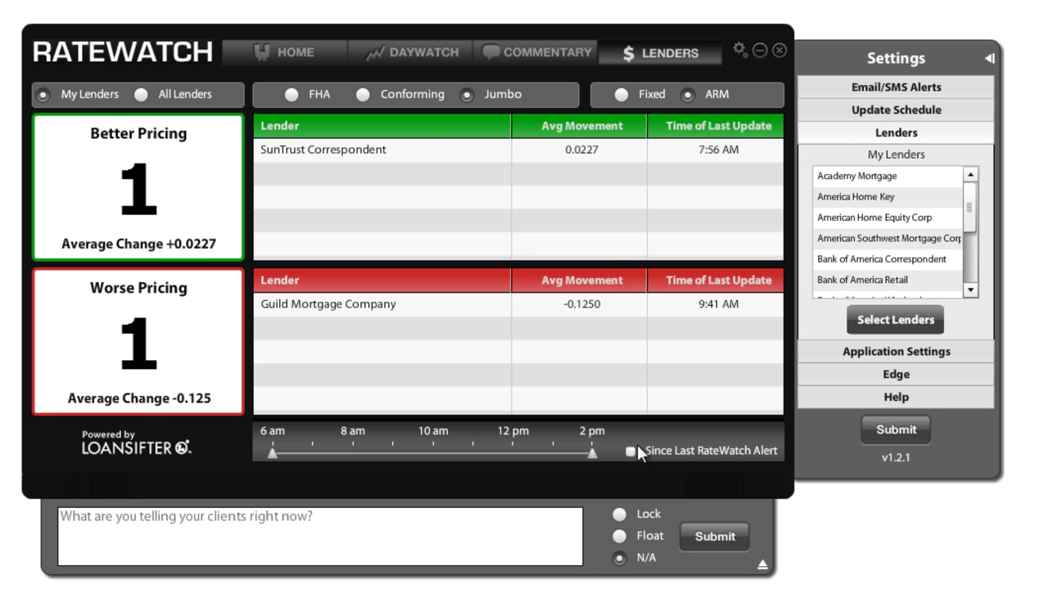
Submit the settings, check the Application Settings and Edge alert options, resubmit, and close Settings.
{"action": "left_click", "coordinate": [895, 431]}
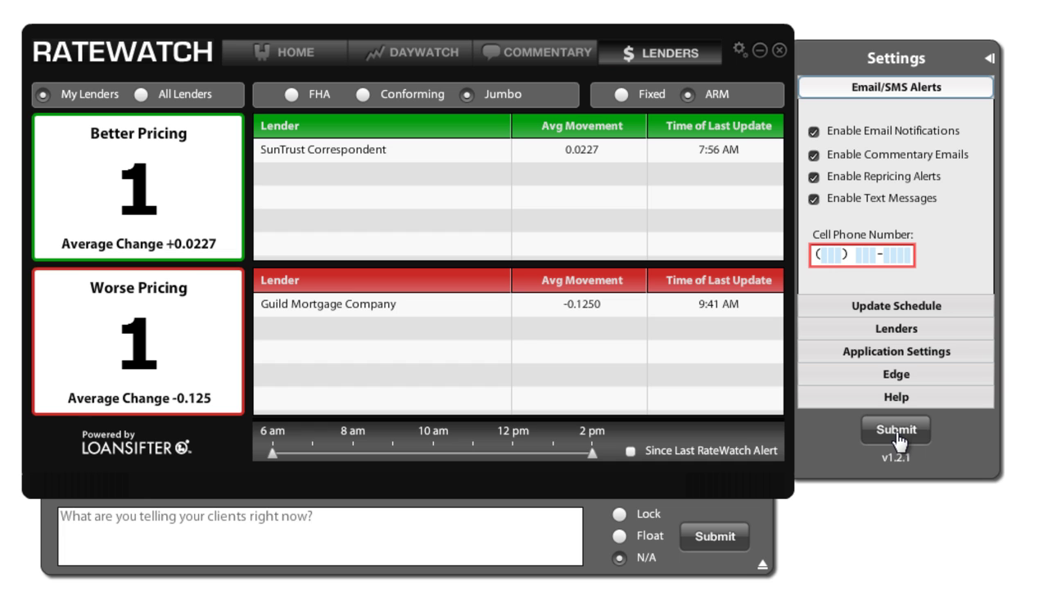
{"action": "left_click", "coordinate": [892, 359]}
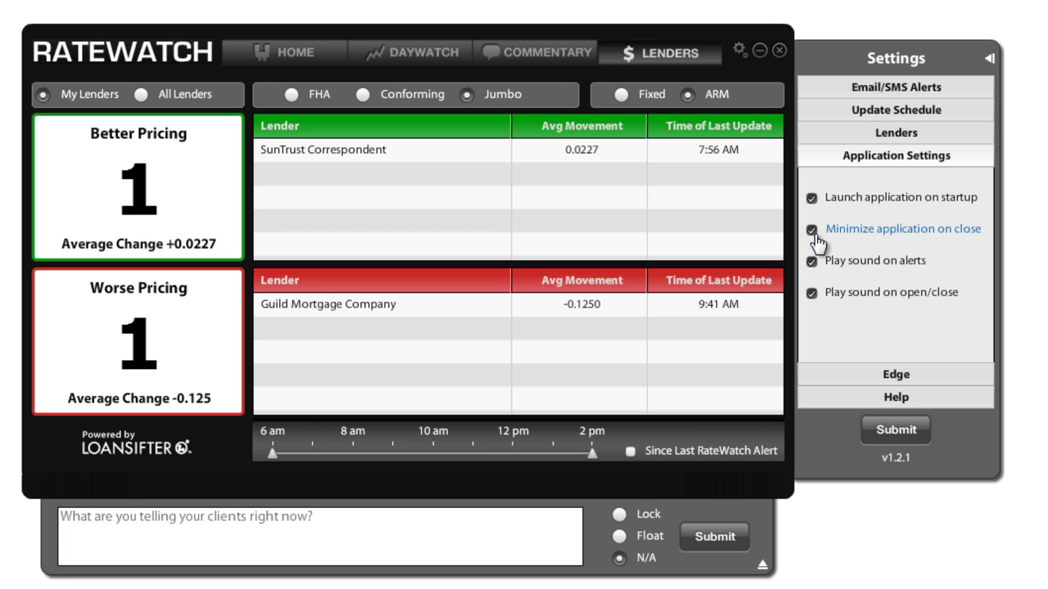
{"action": "left_click", "coordinate": [879, 374]}
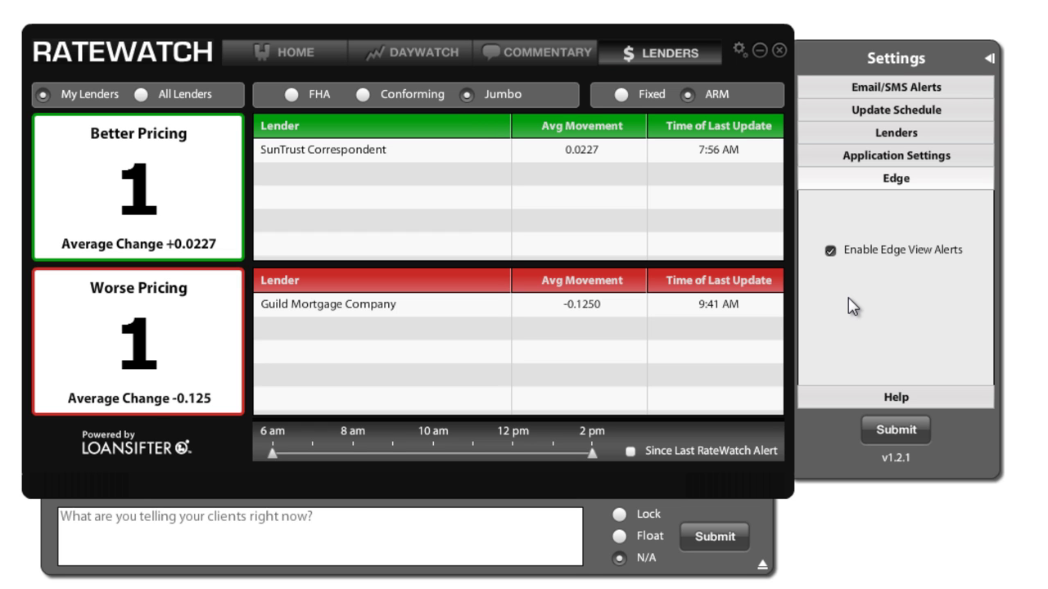
{"action": "left_click", "coordinate": [898, 429]}
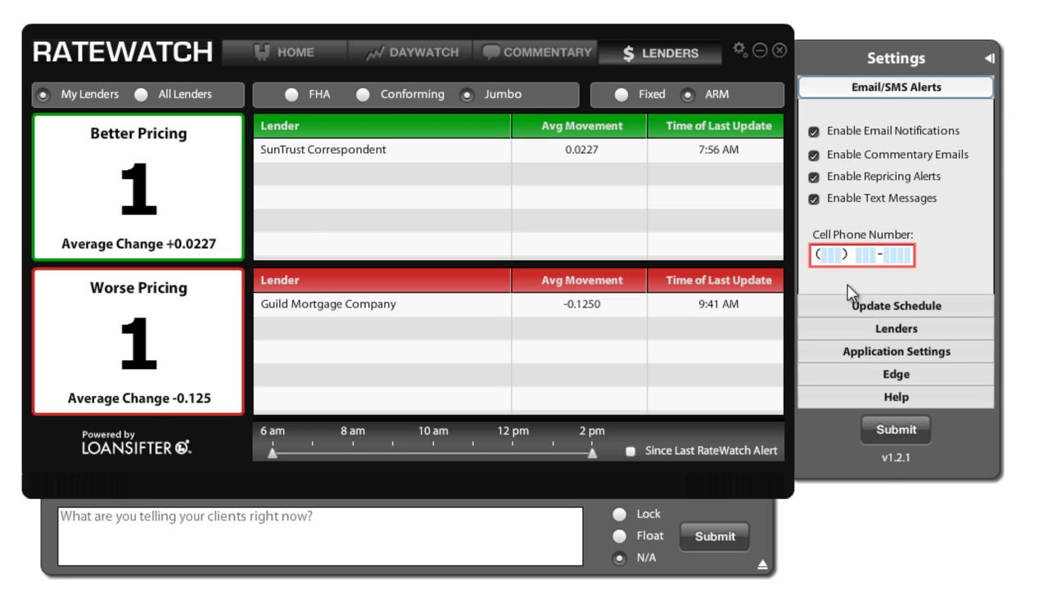
{"action": "left_click", "coordinate": [990, 60]}
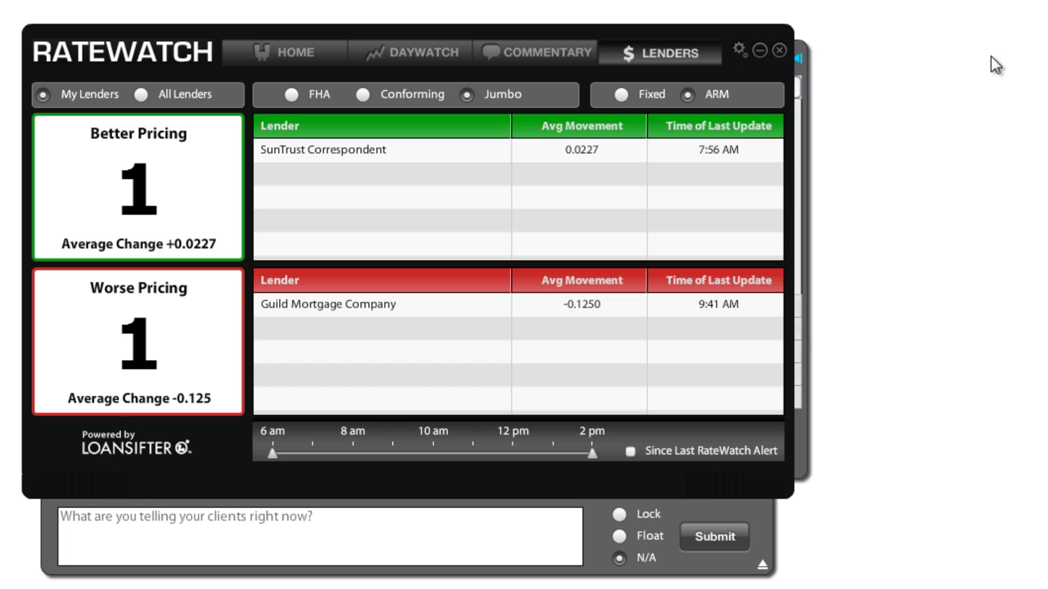